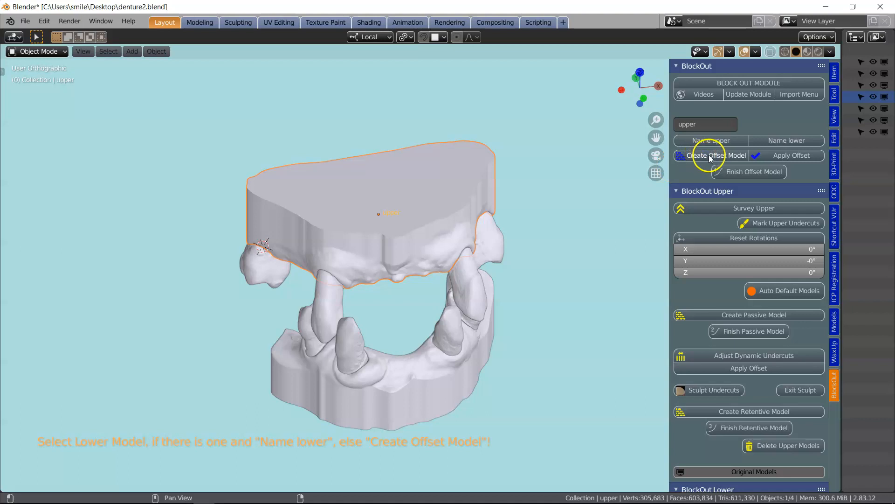
- Create an offset model of the upper model with a 0.2 mm offset and finish it at 0.2 mm voxel size
{"action": "middle_click_drag", "start_coordinate": [459, 295], "coordinate": [394, 235]}
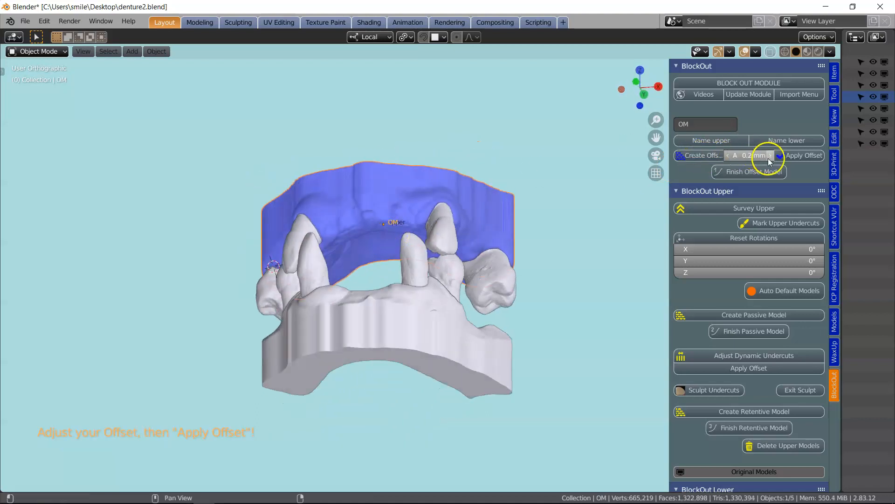
{"action": "left_click", "coordinate": [800, 155]}
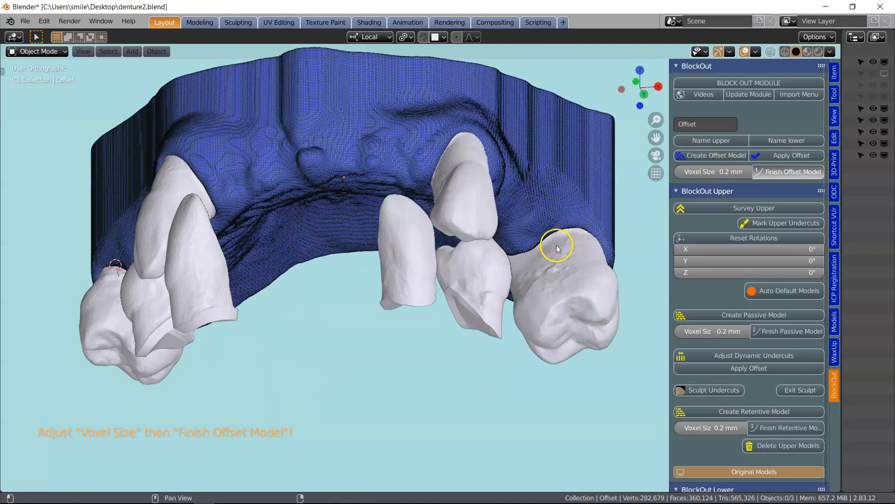
{"action": "left_click", "coordinate": [777, 209]}
{"action": "middle_click_drag", "start_coordinate": [448, 202], "coordinate": [321, 232]}
{"action": "middle_click_drag", "start_coordinate": [343, 260], "coordinate": [249, 362]}
{"action": "middle_click_drag", "start_coordinate": [453, 239], "coordinate": [324, 288]}
- Unhide all objects, widen the outliner and turn the OriginalModels collection's visibility back on
{"action": "key", "text": "alt+h"}
{"action": "middle_click_drag", "start_coordinate": [416, 264], "coordinate": [419, 315]}
{"action": "left_click_drag", "start_coordinate": [843, 213], "coordinate": [690, 235]}
{"action": "left_click", "coordinate": [885, 75]}
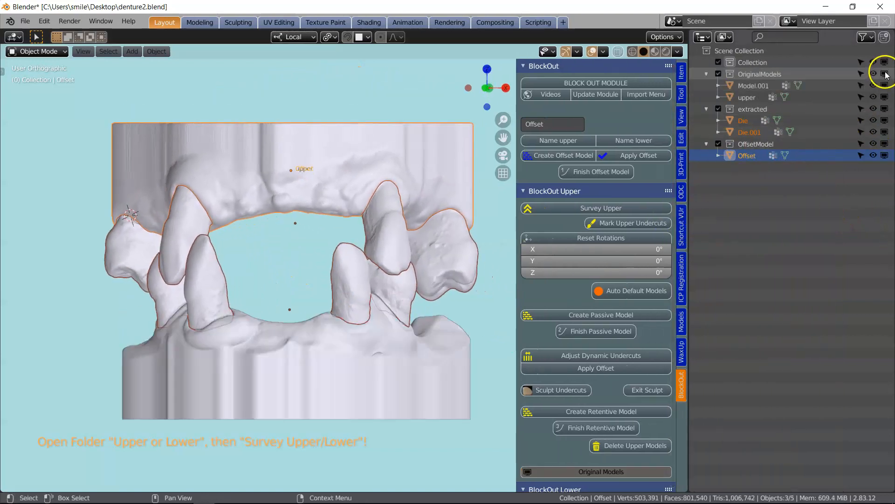
- Name the lower jaw model as the lower and create, apply and finish its offset model with a 0.2 mm offset
{"action": "left_click", "coordinate": [300, 405]}
{"action": "left_click", "coordinate": [624, 140]}
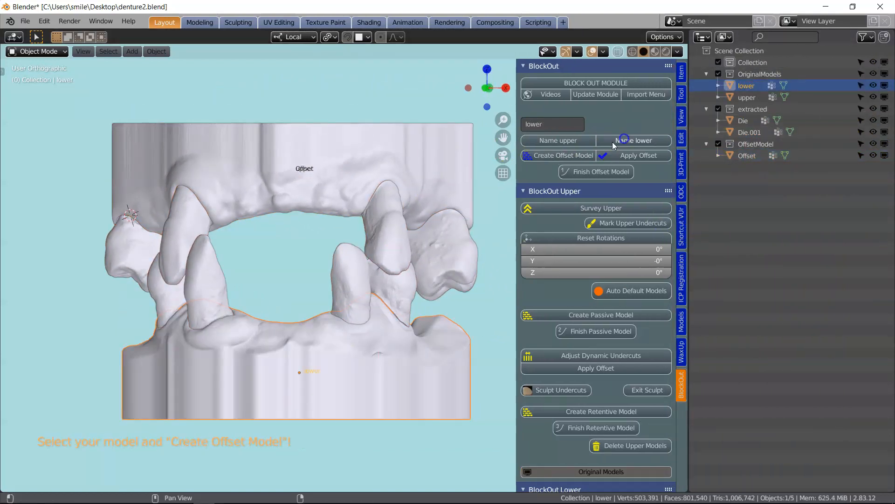
{"action": "left_click", "coordinate": [555, 156]}
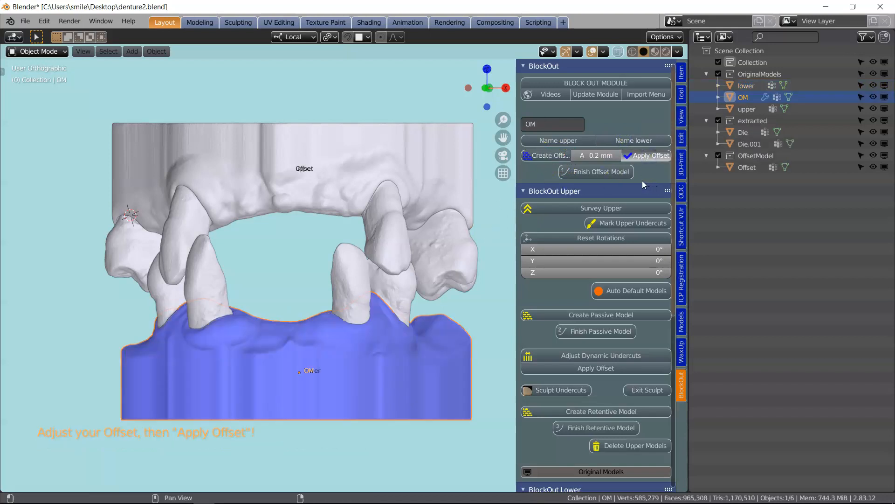
{"action": "left_click", "coordinate": [625, 173]}
{"action": "middle_click_drag", "start_coordinate": [280, 331], "coordinate": [316, 252]}
{"action": "scroll", "coordinate": [318, 383], "scroll_direction": "up", "scroll_amount": 4}
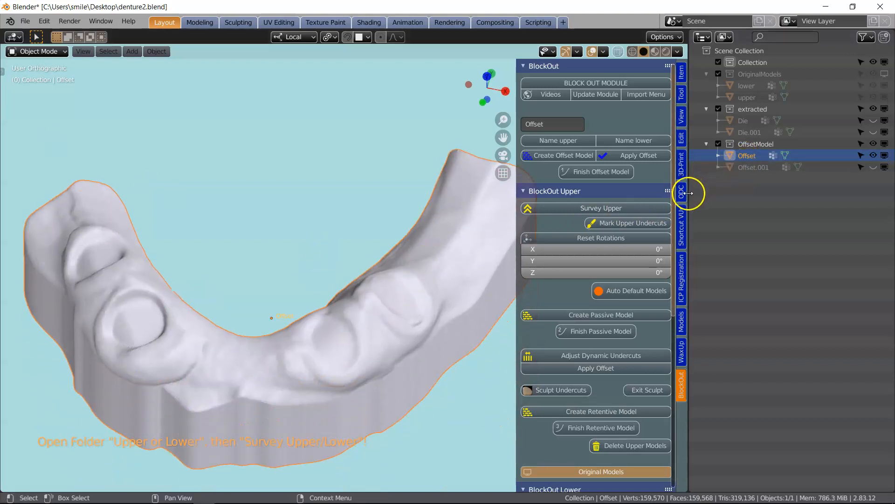
- Open the Splint module and name the lower offset model as the target model
{"action": "left_click_drag", "start_coordinate": [689, 193], "coordinate": [787, 189]}
{"action": "middle_click_drag", "start_coordinate": [471, 247], "coordinate": [304, 258]}
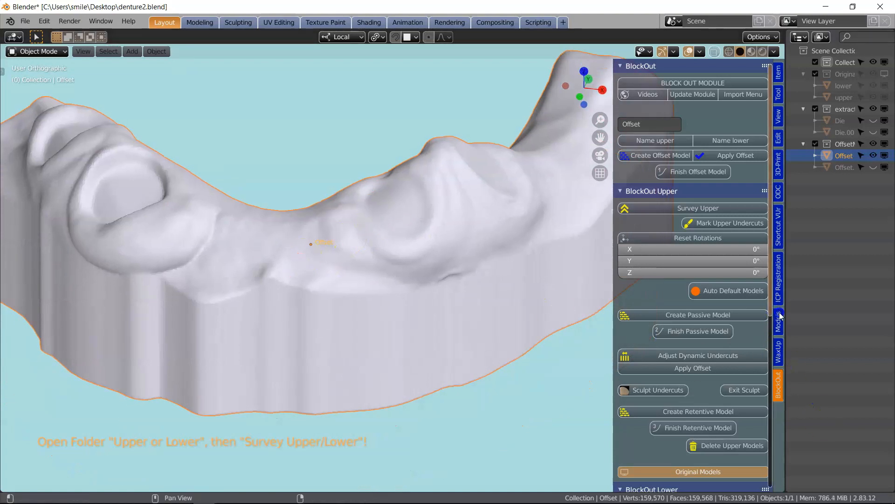
{"action": "left_click", "coordinate": [164, 456]}
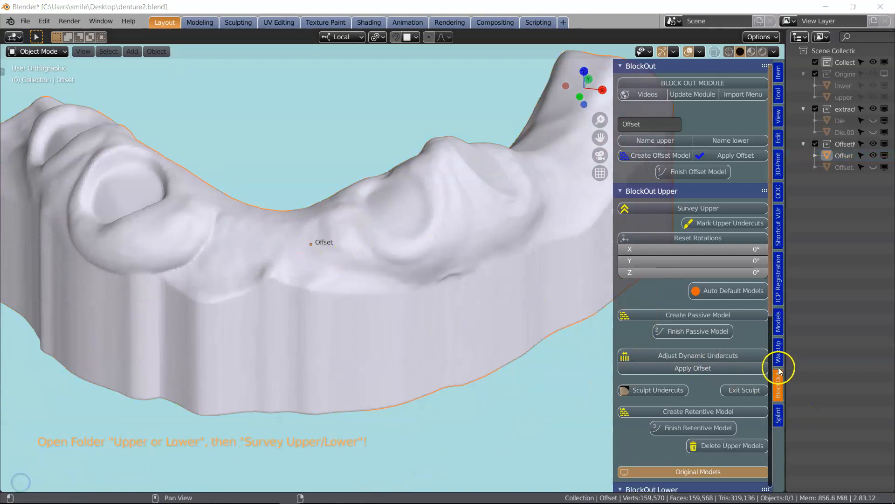
{"action": "left_click_drag", "start_coordinate": [787, 336], "coordinate": [886, 381]}
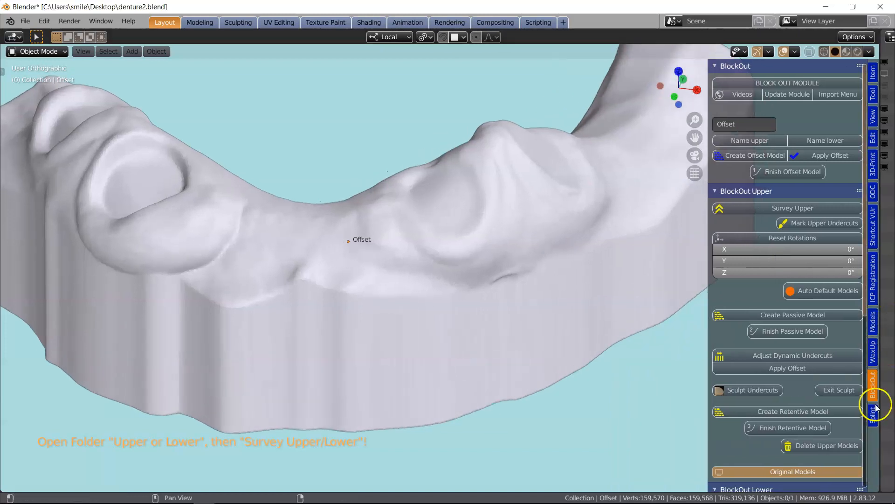
{"action": "left_click", "coordinate": [873, 415]}
{"action": "left_click", "coordinate": [742, 163]}
- Place the 3D cursor on the front border of the lower ridge and draw the first layer line segments along the outer border
{"action": "left_click", "coordinate": [361, 288]}
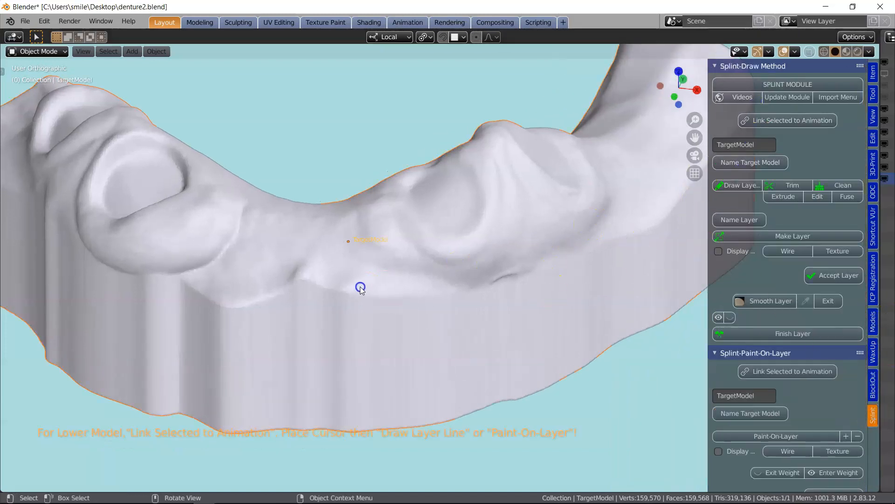
{"action": "mouse_move", "coordinate": [465, 314]}
{"action": "middle_mouse_down"}
{"action": "mouse_move", "coordinate": [453, 323]}
{"action": "mouse_move", "coordinate": [390, 309]}
{"action": "middle_mouse_up"}
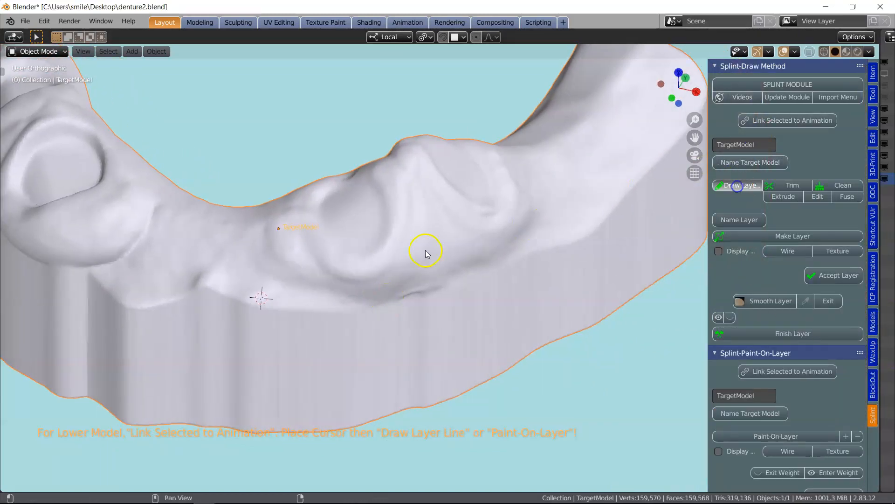
{"action": "key", "text": "e"}
{"action": "left_click", "coordinate": [374, 302]}
{"action": "key", "text": "e"}
{"action": "left_click", "coordinate": [420, 285]}
{"action": "key", "text": "e"}
{"action": "left_click", "coordinate": [466, 267]}
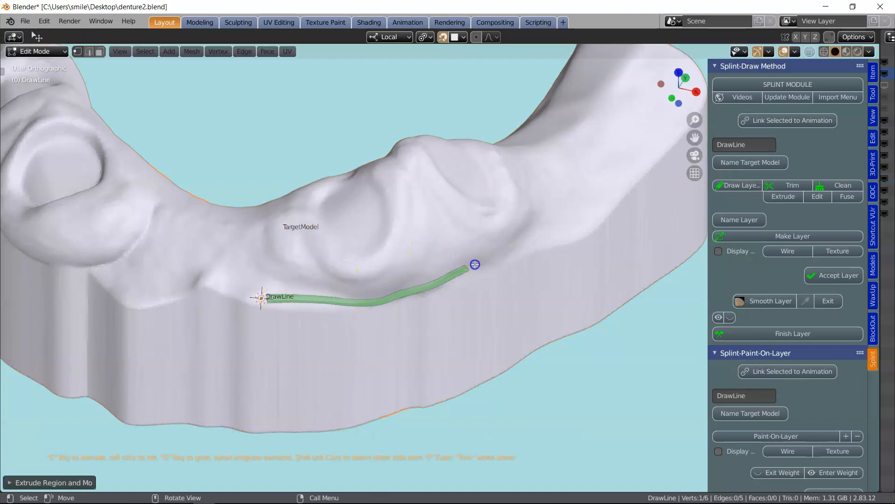
- Continue the layer line with Extrude along the outer border and around the first rear end of the ridge
{"action": "left_click", "coordinate": [792, 197]}
{"action": "scroll", "coordinate": [625, 180], "scroll_direction": "down", "scroll_amount": 3}
{"action": "middle_click_drag", "start_coordinate": [597, 205], "coordinate": [591, 234]}
{"action": "scroll", "coordinate": [589, 224], "scroll_direction": "up", "scroll_amount": 1}
{"action": "left_click", "coordinate": [574, 200]}
{"action": "left_click", "coordinate": [587, 185]}
{"action": "left_click", "coordinate": [602, 164]}
{"action": "left_click", "coordinate": [609, 138]}
{"action": "left_click", "coordinate": [565, 105]}
{"action": "left_click", "coordinate": [545, 96]}
{"action": "middle_click_drag", "start_coordinate": [435, 217], "coordinate": [321, 368]}
{"action": "left_click", "coordinate": [290, 286]}
{"action": "left_click", "coordinate": [297, 298]}
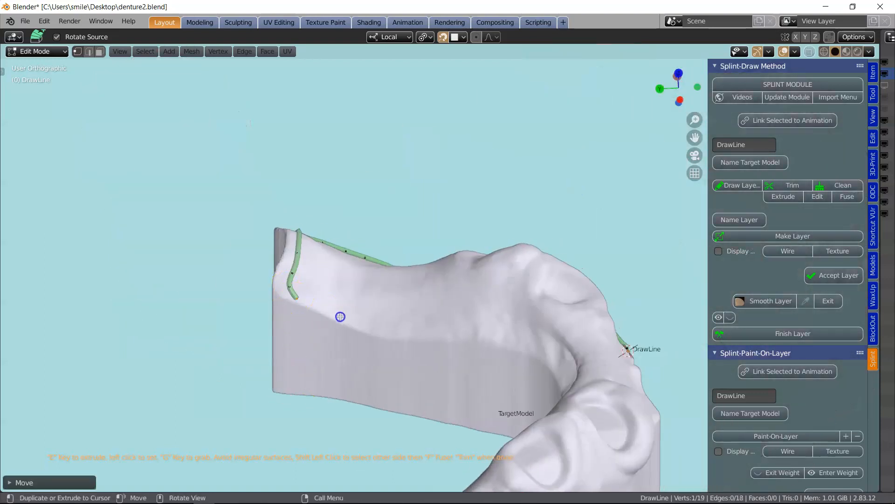
- Extend the layer line along the inner (lingual) border, from the first rear end around the front curve
{"action": "left_click", "coordinate": [337, 315]}
{"action": "left_click", "coordinate": [375, 323]}
{"action": "left_click", "coordinate": [415, 327]}
{"action": "left_click", "coordinate": [454, 332]}
{"action": "left_click", "coordinate": [493, 340]}
{"action": "left_click", "coordinate": [533, 354]}
{"action": "middle_click_drag", "start_coordinate": [533, 354], "coordinate": [411, 368]}
{"action": "left_click", "coordinate": [412, 367]}
{"action": "left_click", "coordinate": [452, 363]}
{"action": "left_click", "coordinate": [491, 362]}
{"action": "left_click", "coordinate": [517, 364]}
{"action": "left_click", "coordinate": [547, 375]}
- Extend the layer line up along the inner border to the opposite rear end of the ridge
{"action": "middle_click_drag", "start_coordinate": [548, 376], "coordinate": [330, 322]}
{"action": "left_click", "coordinate": [441, 373]}
{"action": "left_click", "coordinate": [455, 359]}
{"action": "left_click", "coordinate": [467, 342]}
{"action": "left_click", "coordinate": [480, 321]}
{"action": "left_click", "coordinate": [485, 306]}
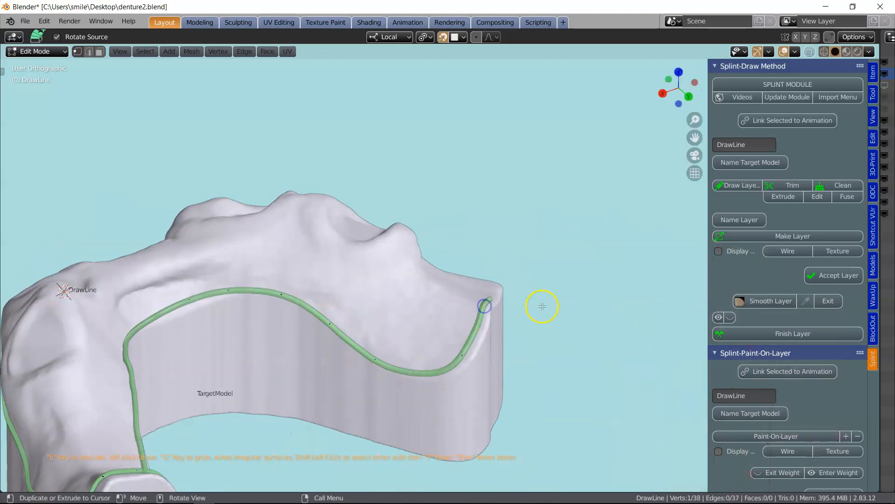
- Carry the layer line around the second rear end and onto the outer border below the tooth sockets
{"action": "middle_click_drag", "start_coordinate": [539, 303], "coordinate": [487, 306]}
{"action": "left_click", "coordinate": [522, 376]}
{"action": "left_click", "coordinate": [568, 376]}
{"action": "left_click", "coordinate": [598, 376]}
{"action": "middle_click_drag", "start_coordinate": [589, 341], "coordinate": [133, 242], "text": "shift"}
{"action": "left_click", "coordinate": [160, 284]}
{"action": "left_click", "coordinate": [194, 296]}
{"action": "left_click", "coordinate": [217, 311]}
- Complete the layer line along the front outer border back to its starting point and fuse its ends into a closed loop
{"action": "mouse_move", "coordinate": [243, 314]}
{"action": "middle_mouse_down"}
{"action": "mouse_move", "coordinate": [251, 310]}
{"action": "mouse_move", "coordinate": [249, 322]}
{"action": "middle_mouse_up"}
{"action": "left_click", "coordinate": [250, 322]}
{"action": "left_click", "coordinate": [281, 323]}
{"action": "left_click", "coordinate": [310, 319]}
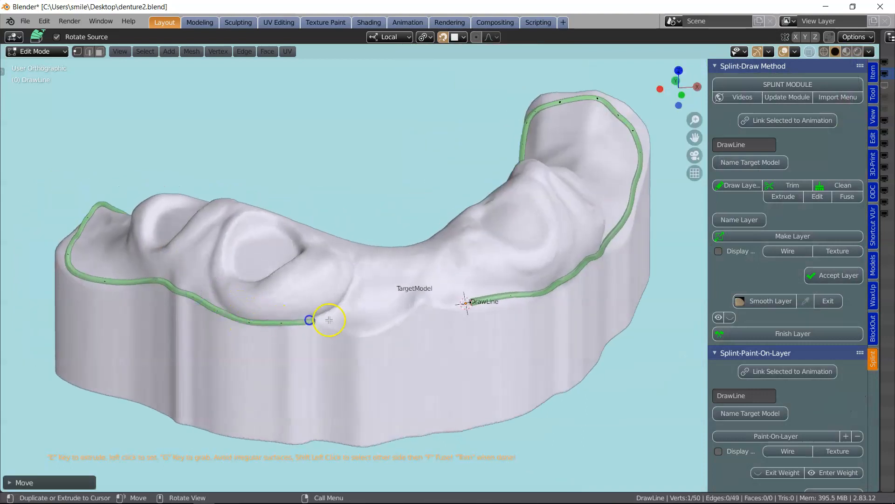
{"action": "left_click", "coordinate": [393, 311]}
{"action": "left_click", "coordinate": [418, 290]}
{"action": "left_click", "coordinate": [437, 293]}
{"action": "left_click", "coordinate": [448, 303]}
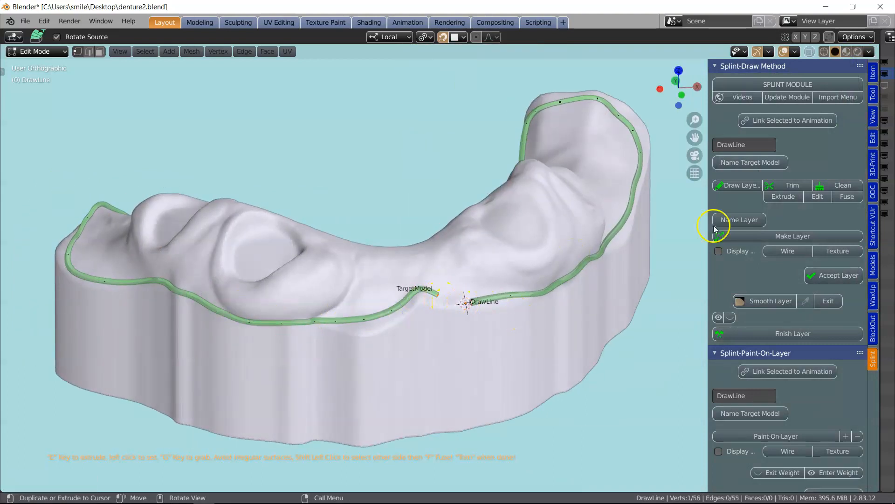
{"action": "left_click", "coordinate": [846, 196]}
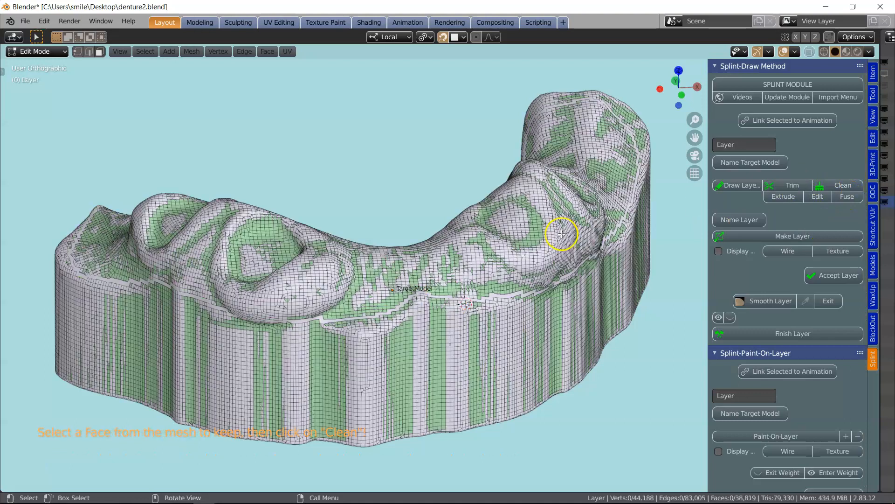
- Trim and clean the layer mesh to the outlined ridge area, and make and accept the layer with a thickness of 5 mm
{"action": "left_click", "coordinate": [840, 185]}
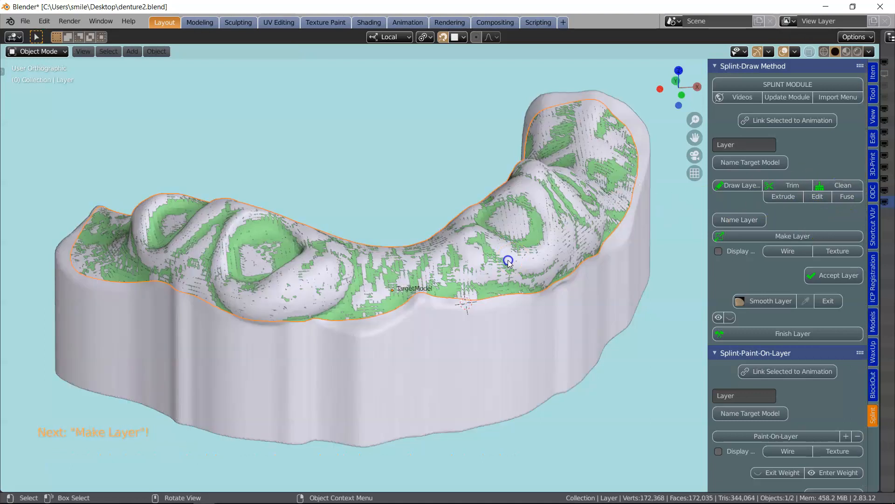
{"action": "left_click", "coordinate": [776, 236]}
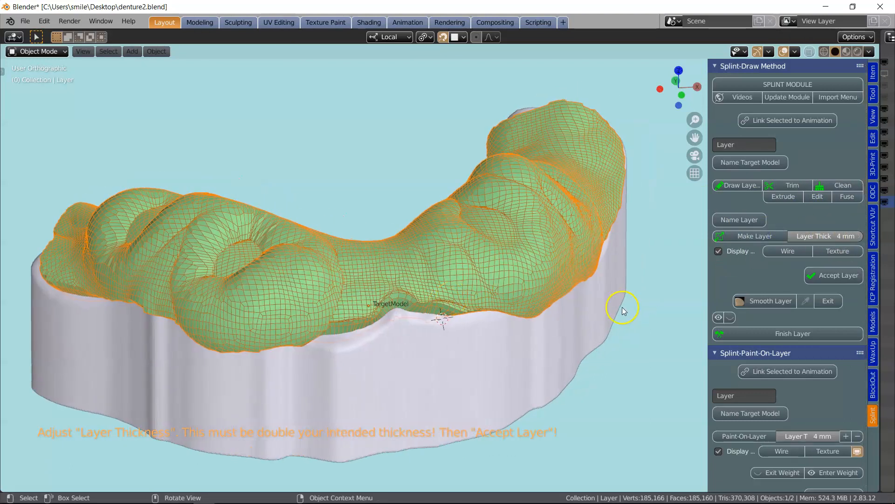
{"action": "key", "text": "Return"}
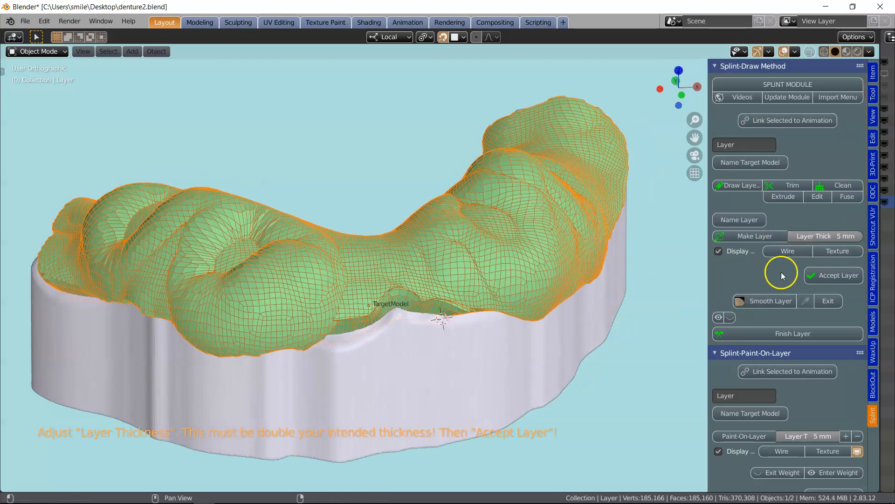
{"action": "left_click", "coordinate": [833, 276]}
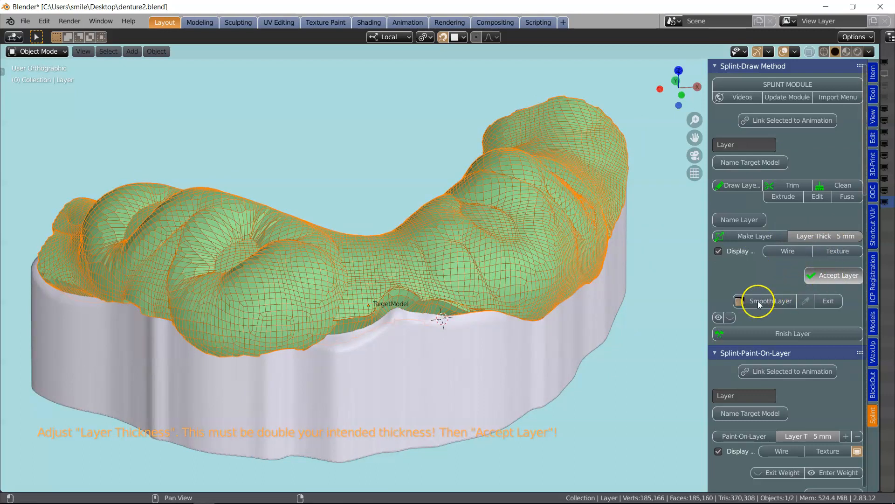
- Smooth the layer along its border all around the outer and inner sides of the arch, and exit smoothing
{"action": "left_click", "coordinate": [757, 302]}
{"action": "left_click_drag", "start_coordinate": [451, 306], "coordinate": [377, 310]}
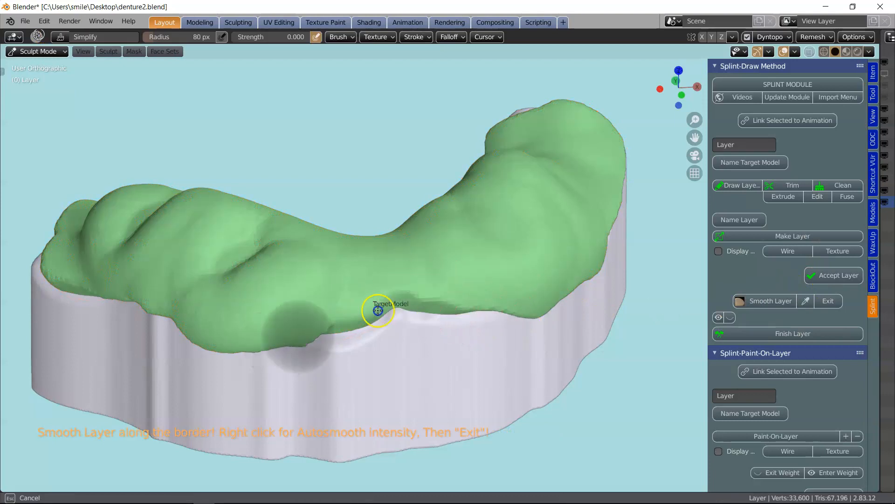
{"action": "middle_click_drag", "start_coordinate": [538, 288], "coordinate": [500, 276]}
{"action": "left_click_drag", "start_coordinate": [512, 333], "coordinate": [575, 295]}
{"action": "middle_click_drag", "start_coordinate": [575, 294], "coordinate": [328, 271], "text": "shift"}
{"action": "left_click_drag", "start_coordinate": [487, 320], "coordinate": [350, 326]}
{"action": "middle_click_drag", "start_coordinate": [550, 256], "coordinate": [448, 322]}
{"action": "left_click_drag", "start_coordinate": [524, 357], "coordinate": [648, 327]}
{"action": "mouse_move", "coordinate": [694, 326]}
{"action": "middle_mouse_down", "text": "shift"}
{"action": "mouse_move", "coordinate": [440, 289]}
{"action": "mouse_move", "coordinate": [390, 343]}
{"action": "mouse_move", "coordinate": [579, 316]}
{"action": "mouse_move", "coordinate": [348, 306]}
{"action": "middle_mouse_up", "text": "shift"}
{"action": "left_click_drag", "start_coordinate": [348, 306], "coordinate": [558, 347]}
{"action": "mouse_move", "coordinate": [558, 348]}
{"action": "middle_mouse_down"}
{"action": "mouse_move", "coordinate": [474, 310]}
{"action": "mouse_move", "coordinate": [236, 242]}
{"action": "middle_mouse_up"}
{"action": "left_click_drag", "start_coordinate": [236, 242], "coordinate": [575, 261]}
{"action": "middle_click_drag", "start_coordinate": [575, 262], "coordinate": [618, 245]}
{"action": "left_click_drag", "start_coordinate": [619, 245], "coordinate": [530, 262]}
{"action": "middle_click_drag", "start_coordinate": [530, 262], "coordinate": [399, 263]}
{"action": "left_click_drag", "start_coordinate": [400, 264], "coordinate": [371, 299]}
{"action": "middle_click_drag", "start_coordinate": [371, 300], "coordinate": [427, 221]}
{"action": "left_click", "coordinate": [828, 301]}
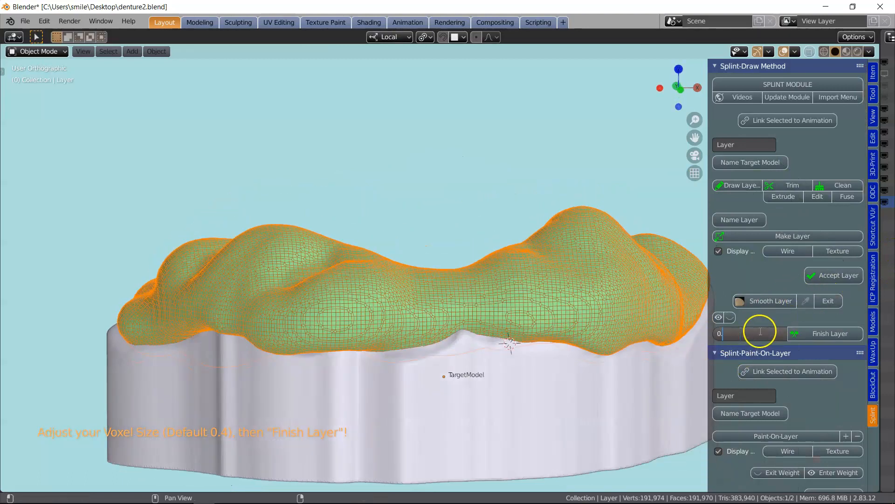
- Finish the layer and give it a pink colour with hue 0.002, saturation 0.412 and value 0.906
{"action": "left_click", "coordinate": [797, 332]}
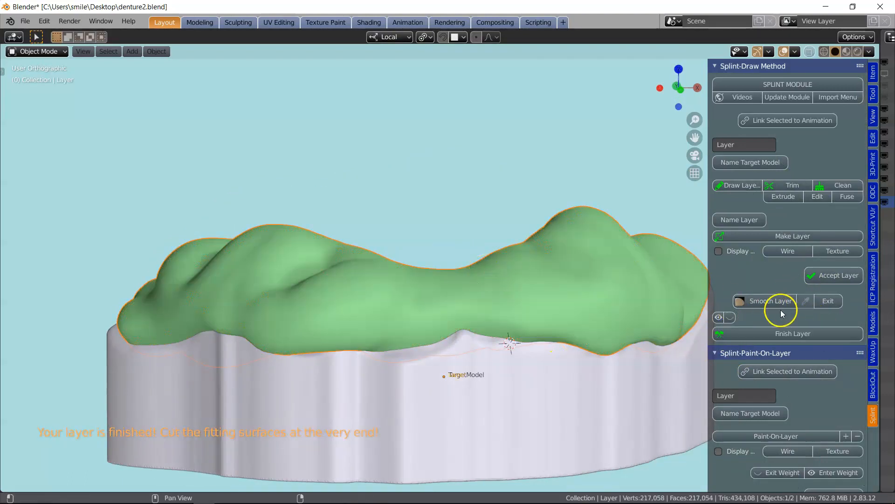
{"action": "scroll", "coordinate": [782, 313], "scroll_direction": "down", "scroll_amount": 15}
{"action": "left_click", "coordinate": [835, 312]}
{"action": "left_click_drag", "start_coordinate": [793, 196], "coordinate": [802, 205]}
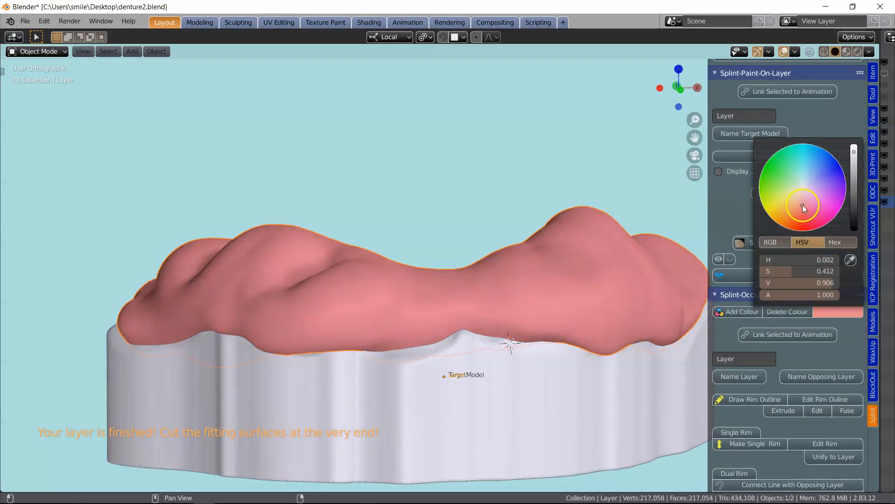
- Unhide all objects and select the upper offset model
{"action": "scroll", "coordinate": [413, 210], "scroll_direction": "down", "scroll_amount": 4}
{"action": "key", "text": "alt+h"}
{"action": "middle_click_drag", "start_coordinate": [439, 225], "coordinate": [527, 236]}
{"action": "scroll", "coordinate": [380, 326], "scroll_direction": "up", "scroll_amount": 3}
{"action": "scroll", "coordinate": [413, 309], "scroll_direction": "down", "scroll_amount": 1}
{"action": "left_click", "coordinate": [424, 317]}
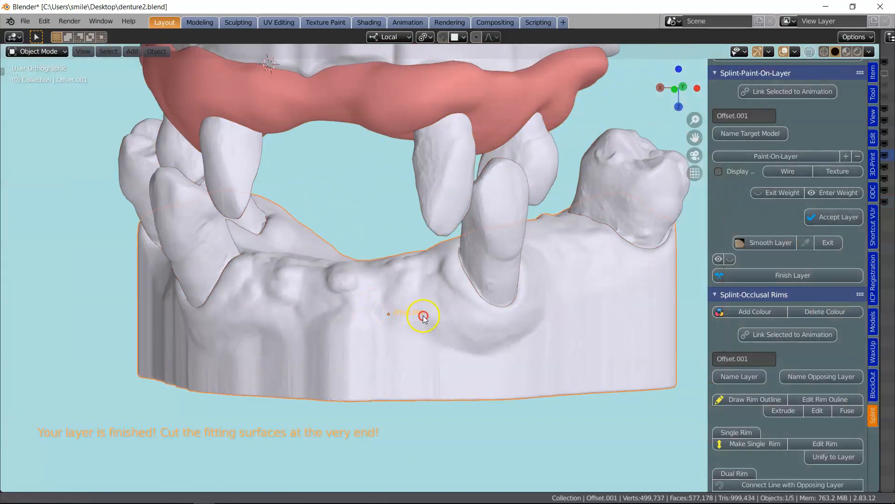
{"action": "middle_click_drag", "start_coordinate": [423, 317], "coordinate": [415, 320], "text": "shift"}
{"action": "scroll", "coordinate": [746, 149], "scroll_direction": "up", "scroll_amount": 10}
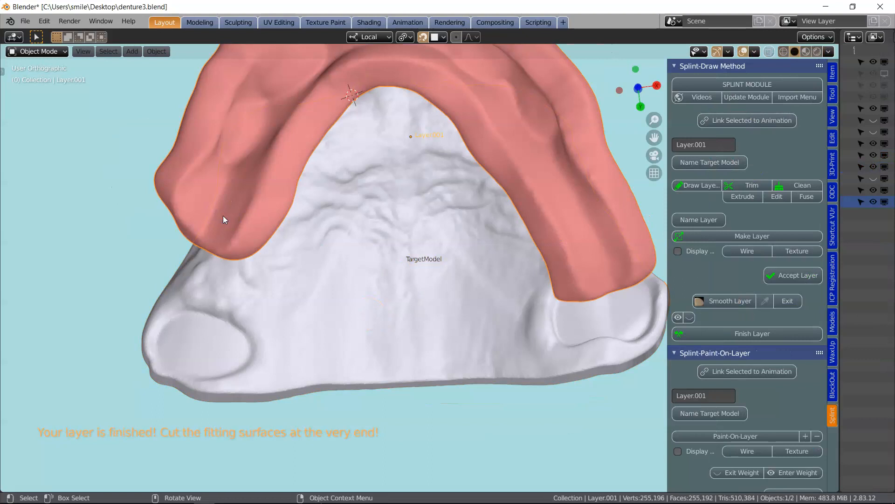
- Hide the pink upper layer and place the 3D cursor on the rear palatal border beside the molar socket
{"action": "key", "text": "h"}
{"action": "middle_click_drag", "start_coordinate": [264, 362], "coordinate": [291, 316]}
{"action": "scroll", "coordinate": [267, 391], "scroll_direction": "up", "scroll_amount": 3}
{"action": "scroll", "coordinate": [291, 321], "scroll_direction": "down", "scroll_amount": 2}
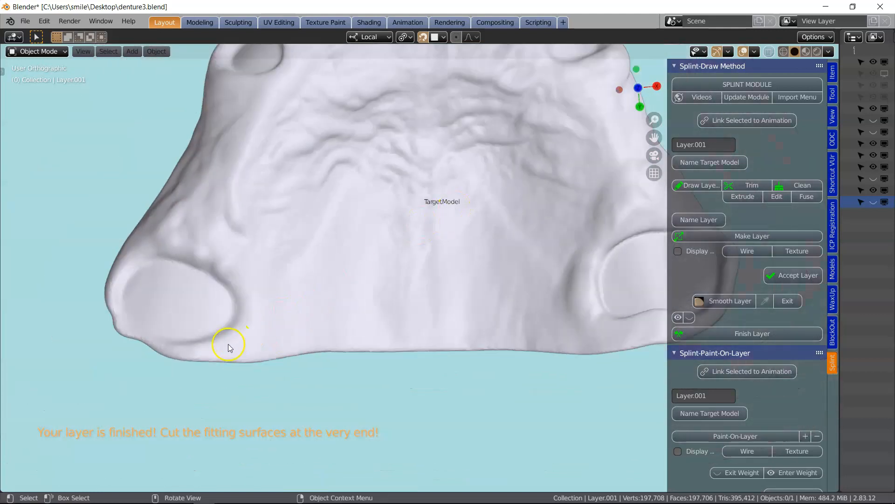
{"action": "middle_click_drag", "start_coordinate": [428, 329], "coordinate": [448, 337]}
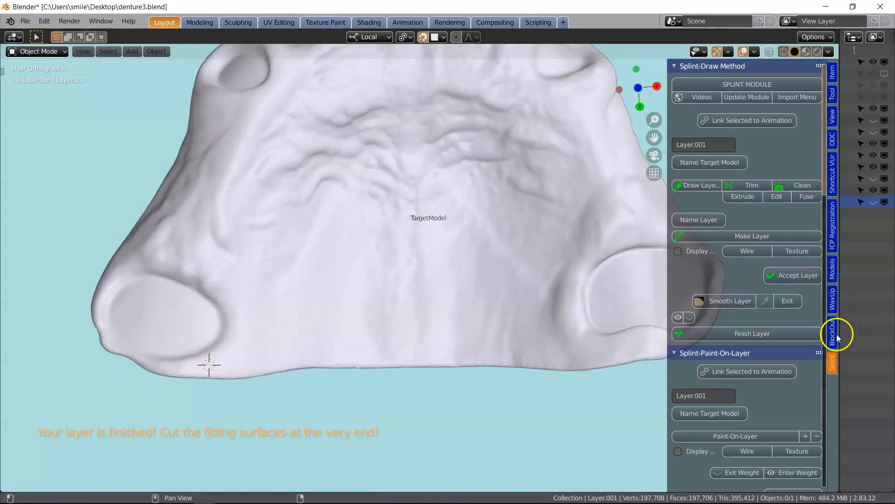
- Select the upper TargetModel and start the Draw Tubes tool on it
{"action": "scroll", "coordinate": [762, 328], "scroll_direction": "down", "scroll_amount": 15}
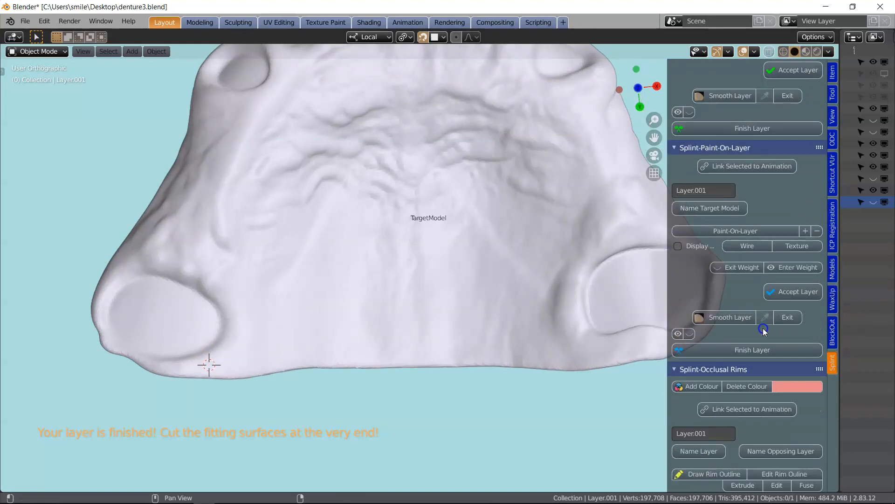
{"action": "scroll", "coordinate": [763, 328], "scroll_direction": "down", "scroll_amount": 15}
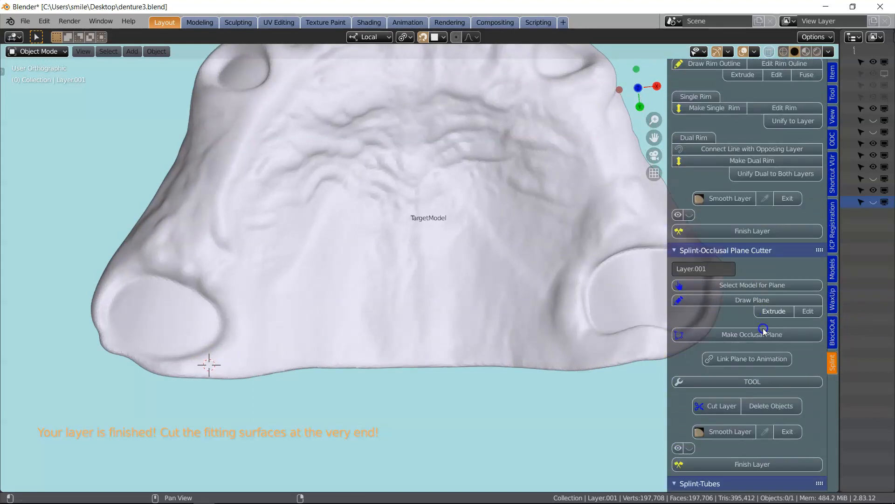
{"action": "scroll", "coordinate": [763, 328], "scroll_direction": "down", "scroll_amount": 5}
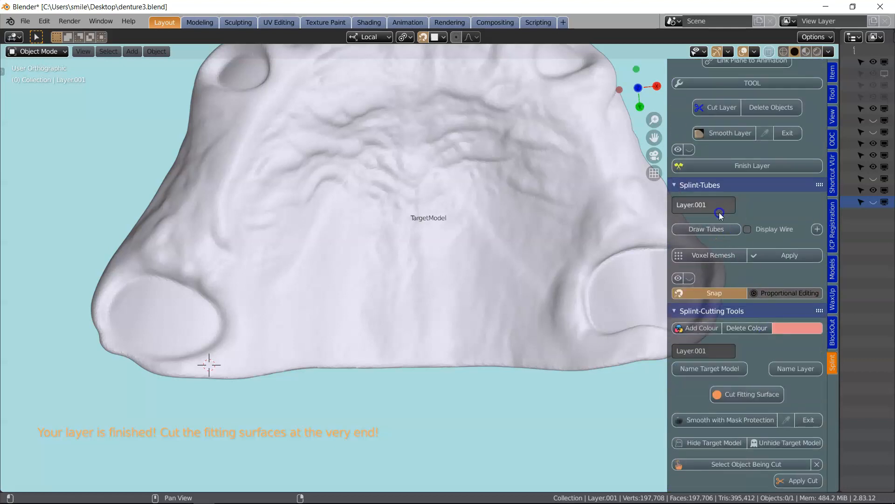
{"action": "scroll", "coordinate": [721, 214], "scroll_direction": "down", "scroll_amount": 1}
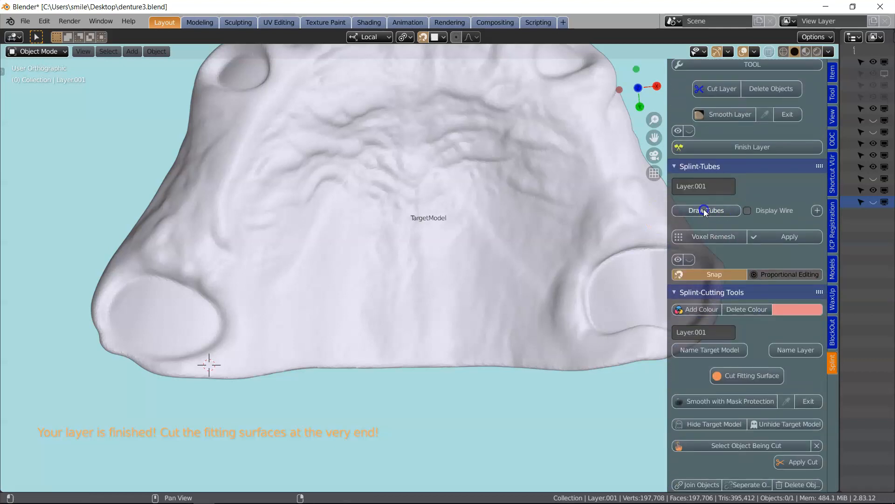
{"action": "left_click", "coordinate": [269, 348]}
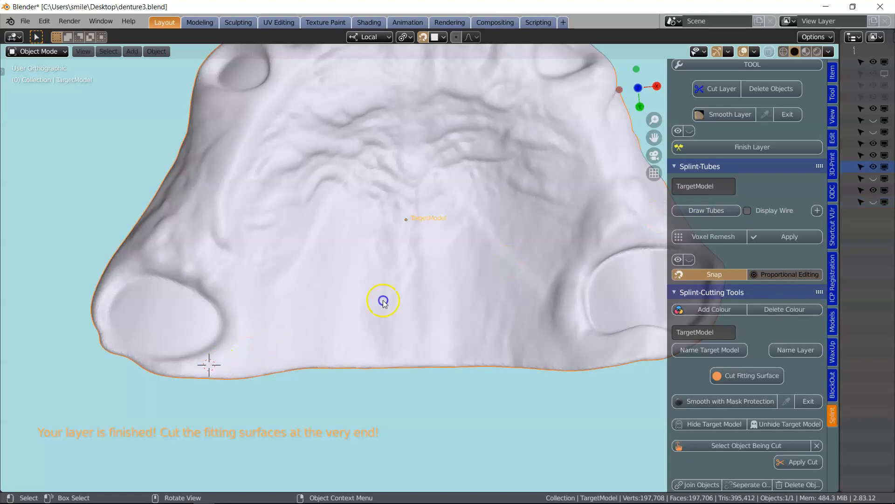
{"action": "left_click", "coordinate": [707, 211]}
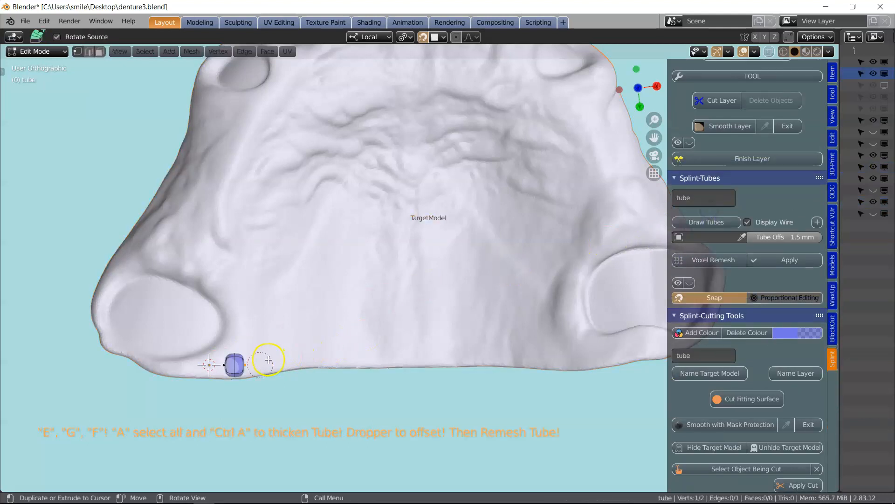
- Extrude the tube point by point in a wavy line across the rear palate, from one molar socket towards the opposite one
{"action": "key", "text": "e"}
{"action": "left_click", "coordinate": [284, 347]}
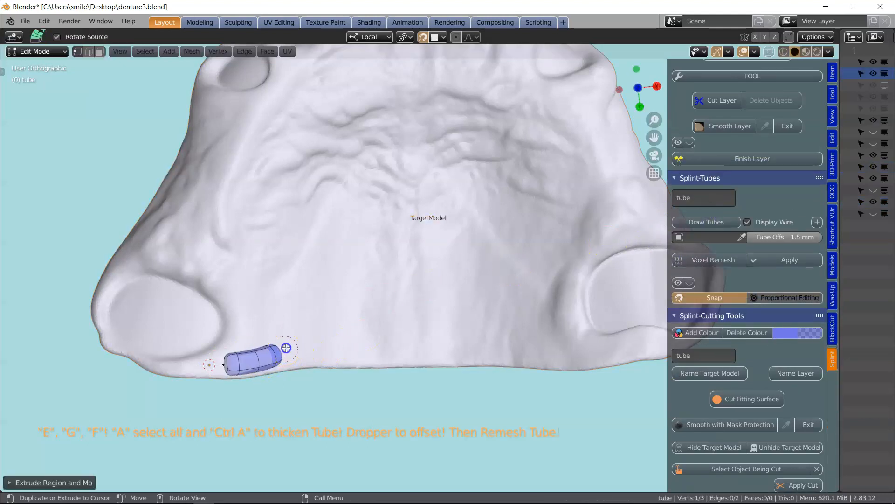
{"action": "key", "text": "e"}
{"action": "left_click", "coordinate": [304, 316]}
{"action": "key", "text": "e"}
{"action": "left_click", "coordinate": [329, 301]}
{"action": "key", "text": "e"}
{"action": "left_click", "coordinate": [360, 293]}
{"action": "key", "text": "e"}
{"action": "left_click", "coordinate": [393, 297]}
{"action": "key", "text": "e"}
{"action": "left_click", "coordinate": [416, 322]}
{"action": "key", "text": "e"}
{"action": "left_click", "coordinate": [444, 331]}
{"action": "key", "text": "e"}
{"action": "left_click", "coordinate": [463, 305]}
{"action": "key", "text": "e"}
{"action": "left_click", "coordinate": [482, 285]}
{"action": "key", "text": "e"}
{"action": "left_click", "coordinate": [528, 307]}
{"action": "key", "text": "e"}
{"action": "left_click", "coordinate": [556, 341]}
{"action": "key", "text": "e"}
{"action": "left_click", "coordinate": [597, 367]}
{"action": "key", "text": "e"}
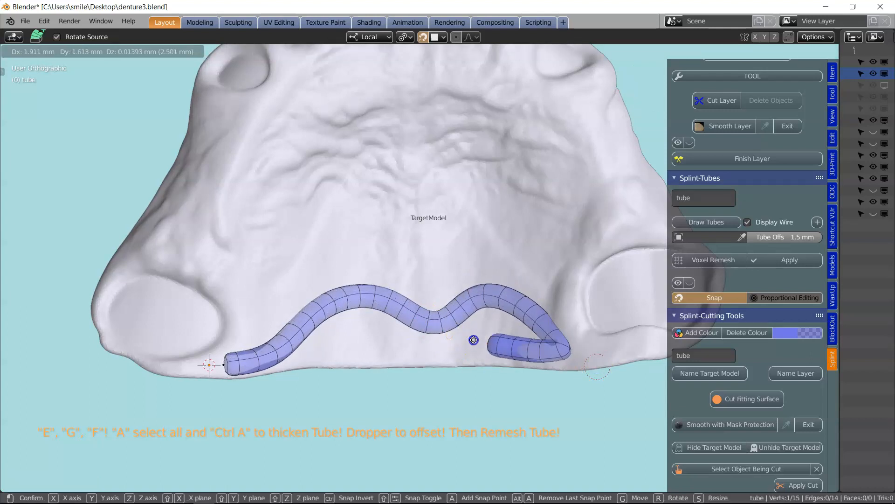
{"action": "left_click", "coordinate": [516, 345]}
- Move the tube's folded-back end point onto the palatal border beside the opposite molar socket
{"action": "scroll", "coordinate": [485, 355], "scroll_direction": "up", "scroll_amount": 2}
{"action": "middle_click_drag", "start_coordinate": [492, 363], "coordinate": [383, 344], "text": "shift"}
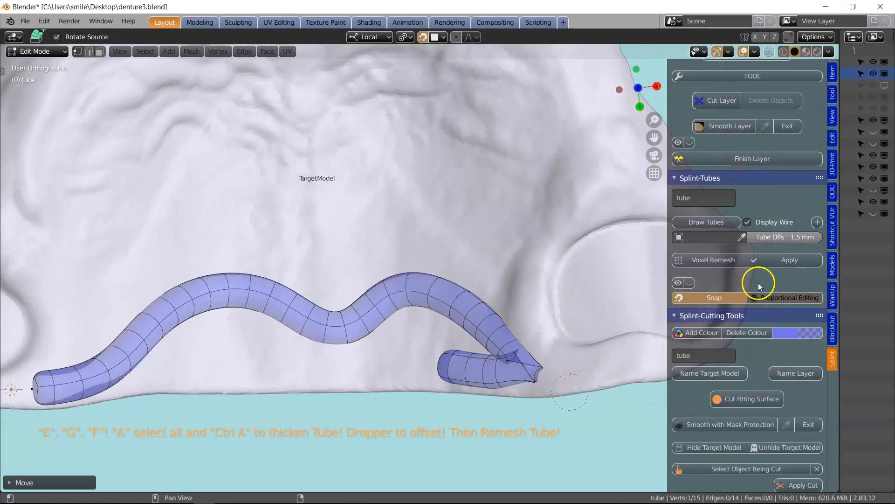
{"action": "scroll", "coordinate": [758, 283], "scroll_direction": "up", "scroll_amount": 15}
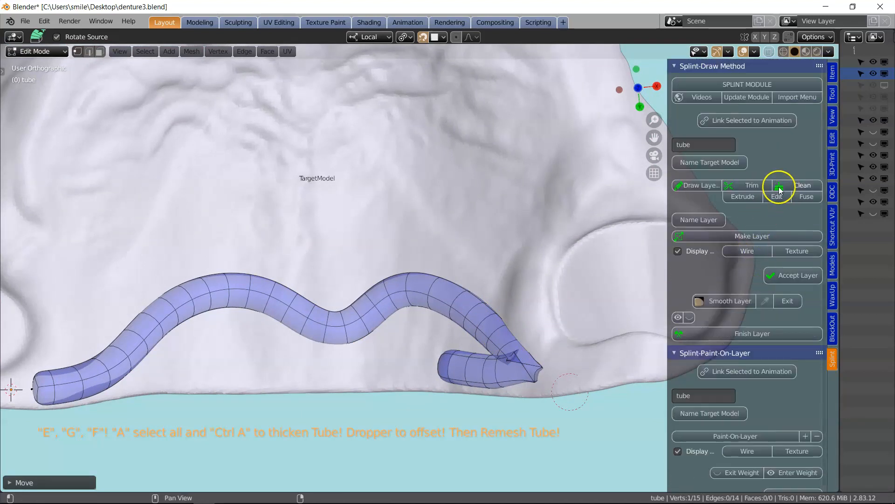
{"action": "left_click", "coordinate": [777, 197]}
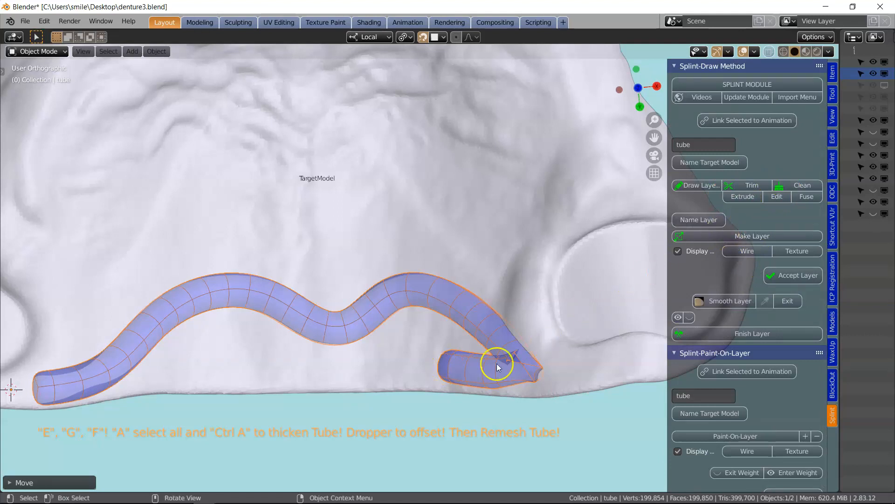
{"action": "key", "text": "Tab"}
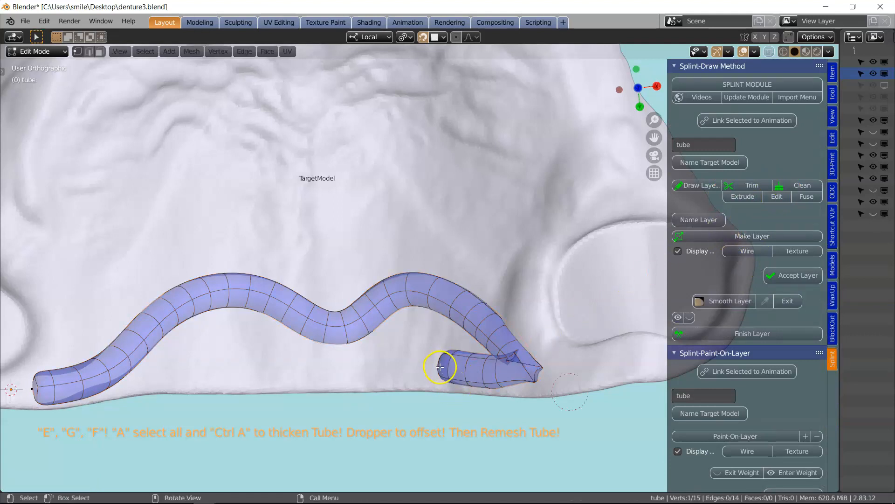
{"action": "key", "text": "g"}
{"action": "left_click", "coordinate": [585, 368]}
{"action": "middle_click_drag", "start_coordinate": [585, 367], "coordinate": [549, 343], "text": "shift"}
{"action": "key", "text": "e"}
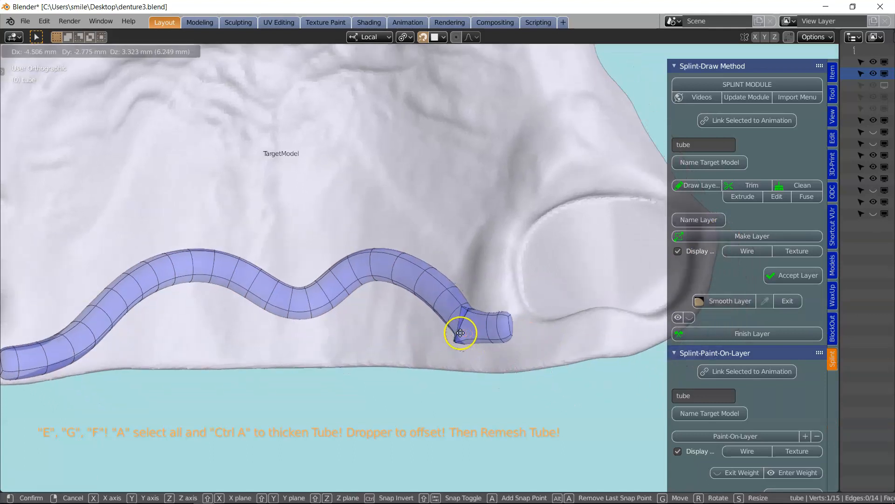
{"action": "left_click", "coordinate": [522, 332]}
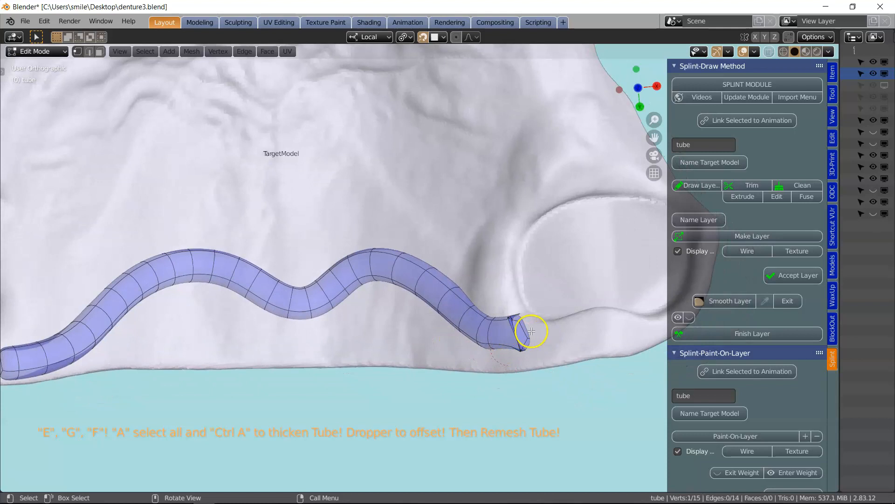
- Move a point in the tube's central dip sideways towards the tube's starting end to widen and even out the curve
{"action": "scroll", "coordinate": [453, 325], "scroll_direction": "down", "scroll_amount": 1}
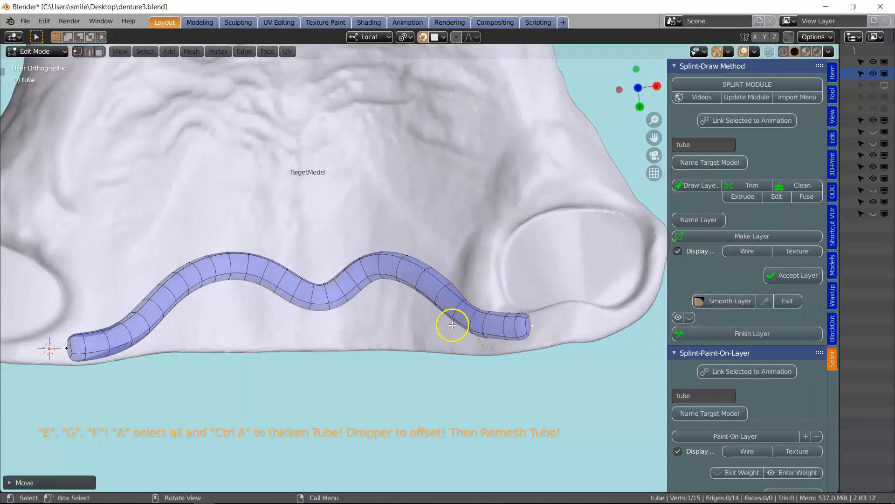
{"action": "left_click", "coordinate": [311, 301]}
{"action": "key", "text": "g"}
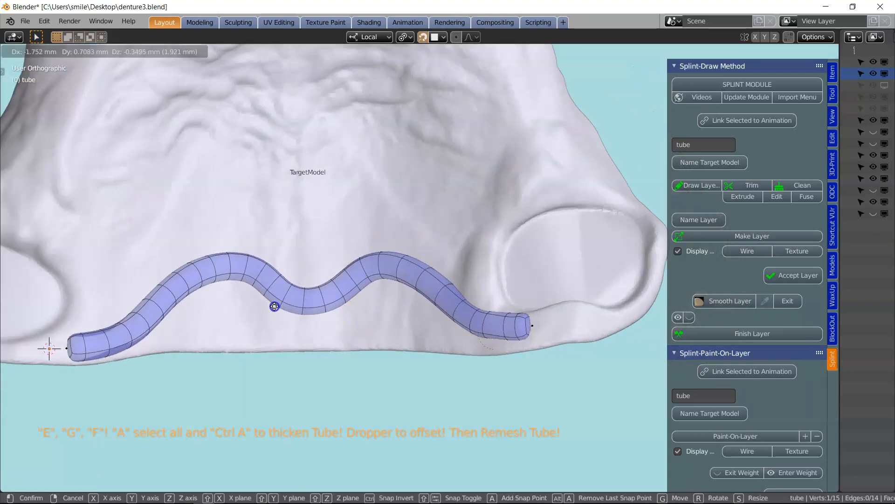
{"action": "left_click", "coordinate": [274, 305]}
- Isolate the tube's starting end point by hiding and revealing points, and move it closer to the neighbouring molar socket
{"action": "middle_click_drag", "start_coordinate": [300, 320], "coordinate": [112, 323]}
{"action": "scroll", "coordinate": [210, 300], "scroll_direction": "up", "scroll_amount": 3}
{"action": "left_click", "coordinate": [77, 334]}
{"action": "key", "text": "h"}
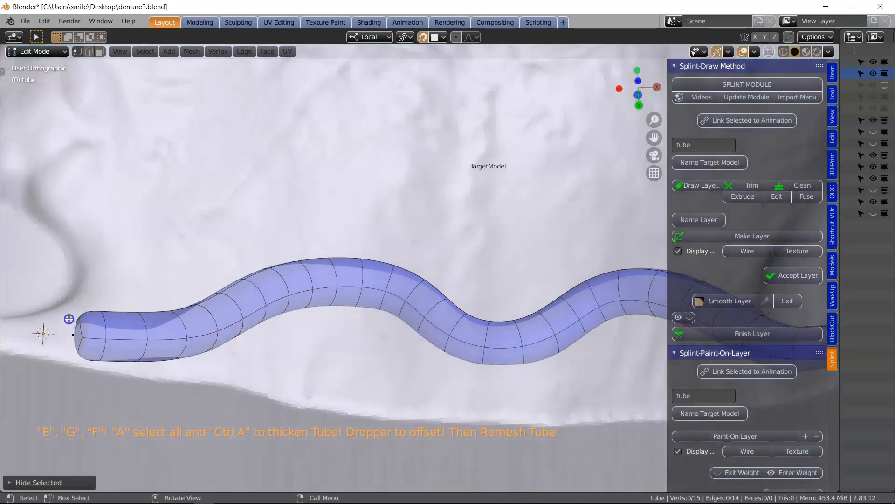
{"action": "left_click", "coordinate": [74, 333]}
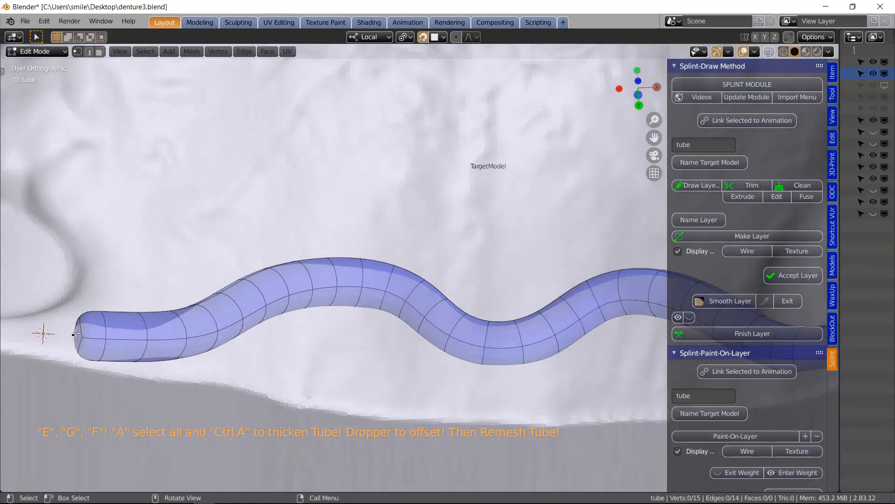
{"action": "key", "text": "alt+h"}
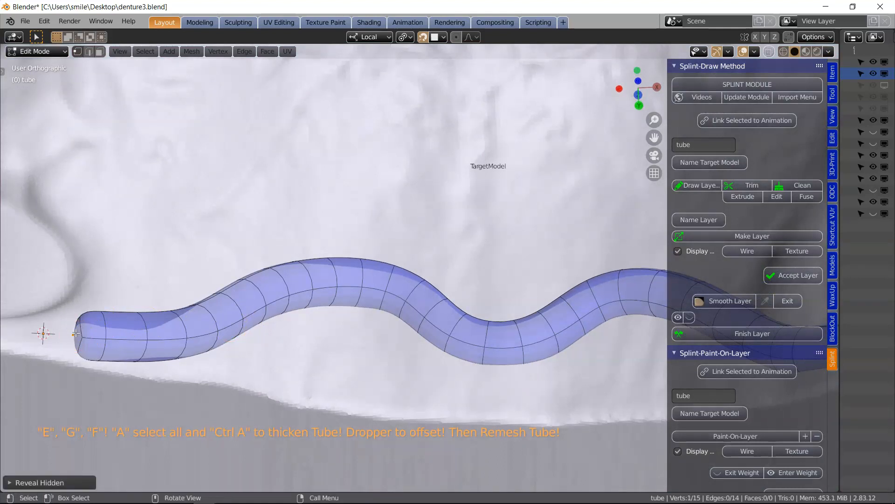
{"action": "key", "text": "g"}
{"action": "left_click", "coordinate": [52, 311]}
- Thin all tube points with Skin Resize to a radius of 0.956, and widen their Mean Radius X to 1.996
{"action": "scroll", "coordinate": [256, 340], "scroll_direction": "down", "scroll_amount": 2}
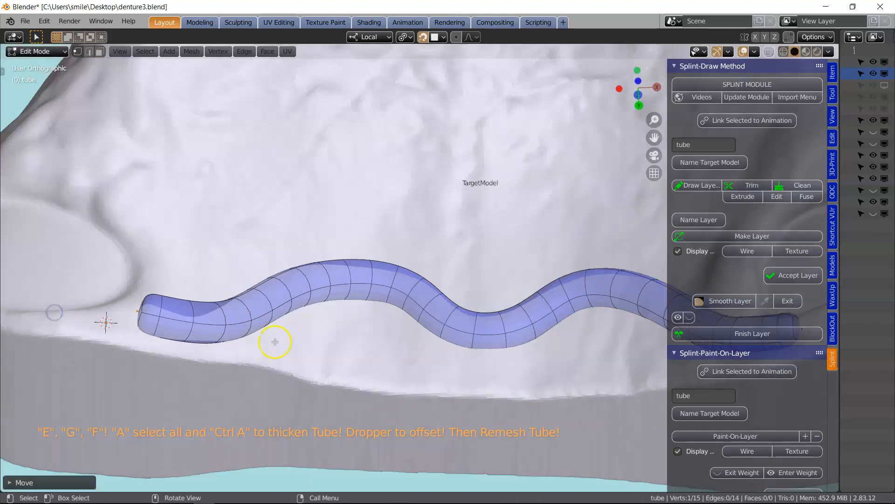
{"action": "scroll", "coordinate": [320, 313], "scroll_direction": "down", "scroll_amount": 2}
{"action": "middle_click_drag", "start_coordinate": [320, 314], "coordinate": [456, 315]}
{"action": "scroll", "coordinate": [455, 316], "scroll_direction": "up", "scroll_amount": 2}
{"action": "scroll", "coordinate": [456, 315], "scroll_direction": "up", "scroll_amount": 1}
{"action": "key", "text": "a"}
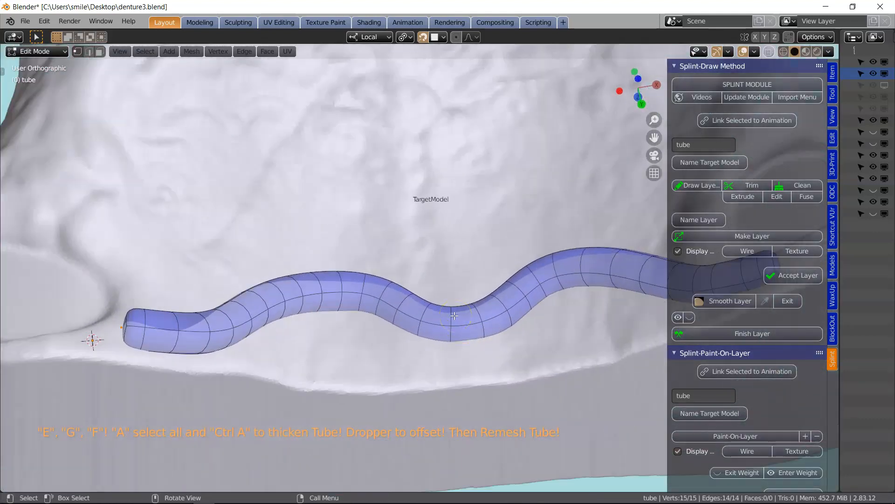
{"action": "left_click", "coordinate": [768, 52]}
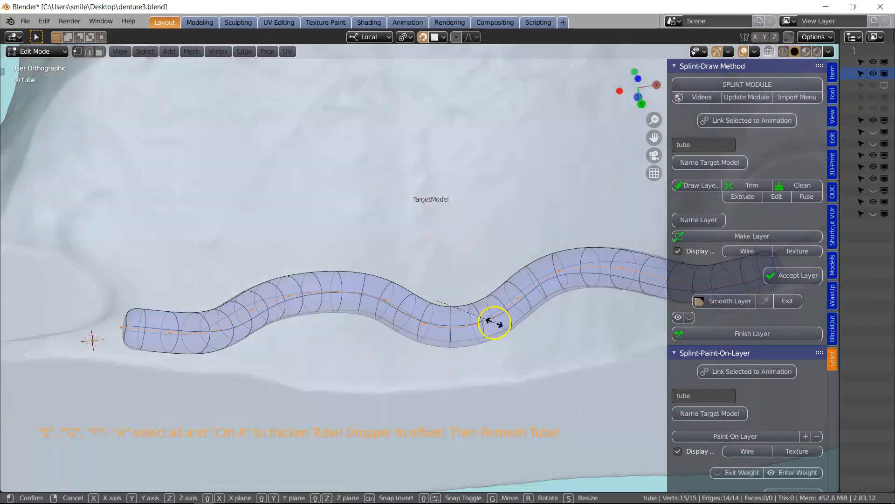
{"action": "key", "text": "ctrl+a"}
{"action": "left_click", "coordinate": [481, 316]}
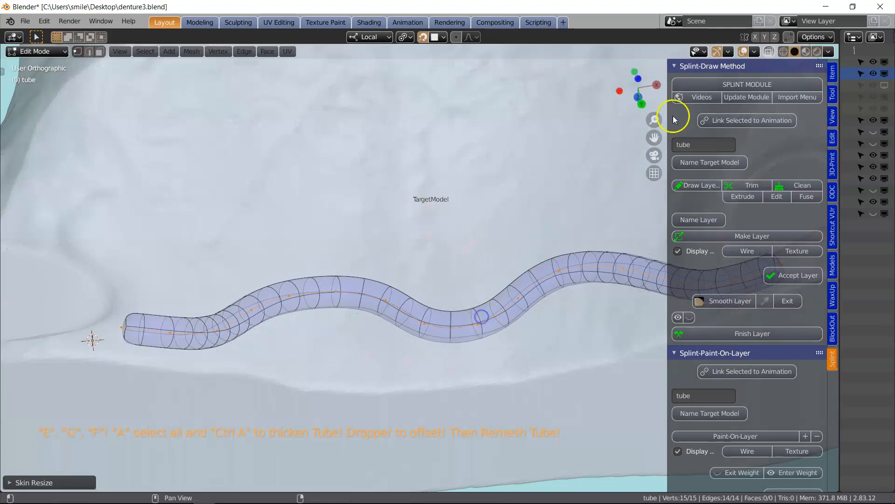
{"action": "left_click", "coordinate": [769, 52]}
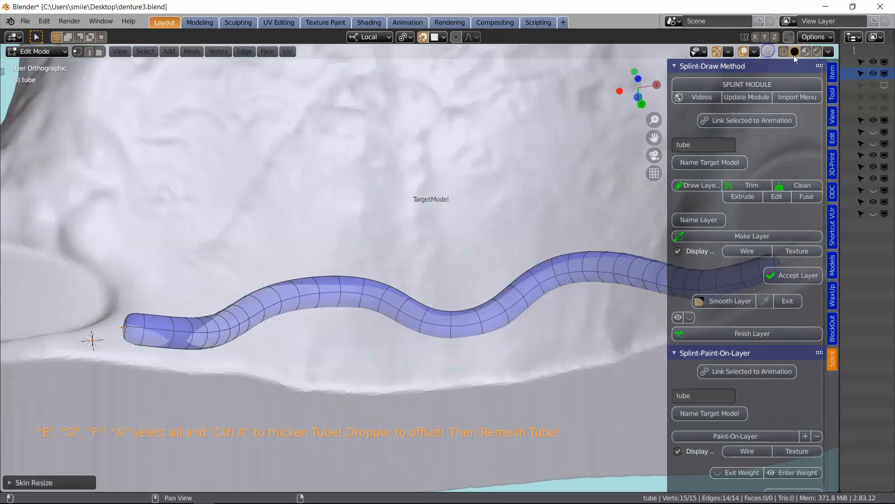
{"action": "left_click", "coordinate": [833, 73]}
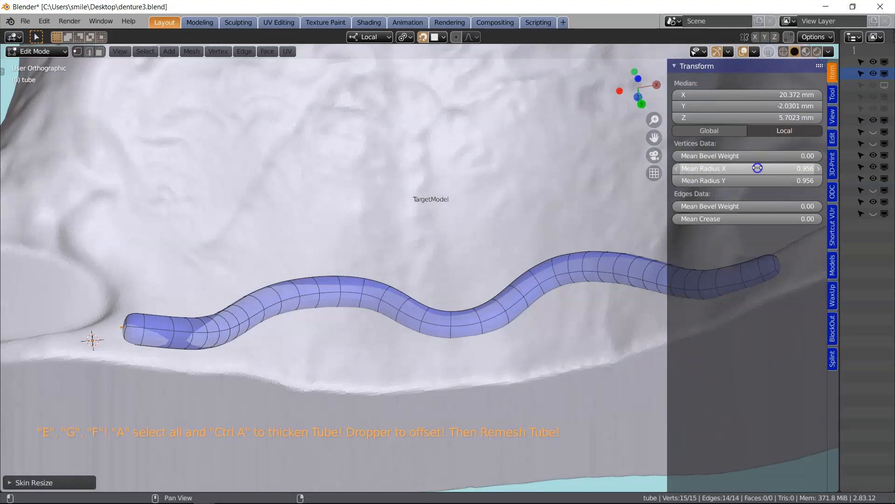
{"action": "left_click_drag", "start_coordinate": [754, 172], "coordinate": [804, 168]}
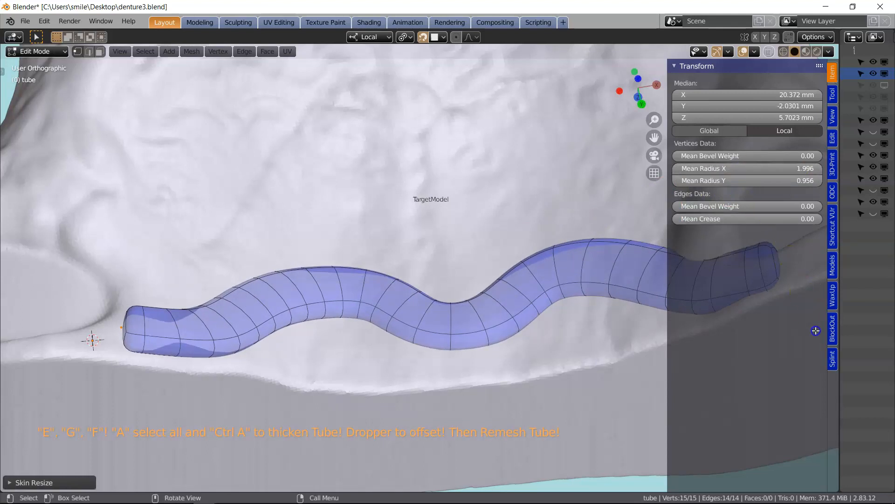
- Voxel remesh the tube with a voxel size of 0.2 mm and apply the remesh
{"action": "left_click", "coordinate": [833, 361]}
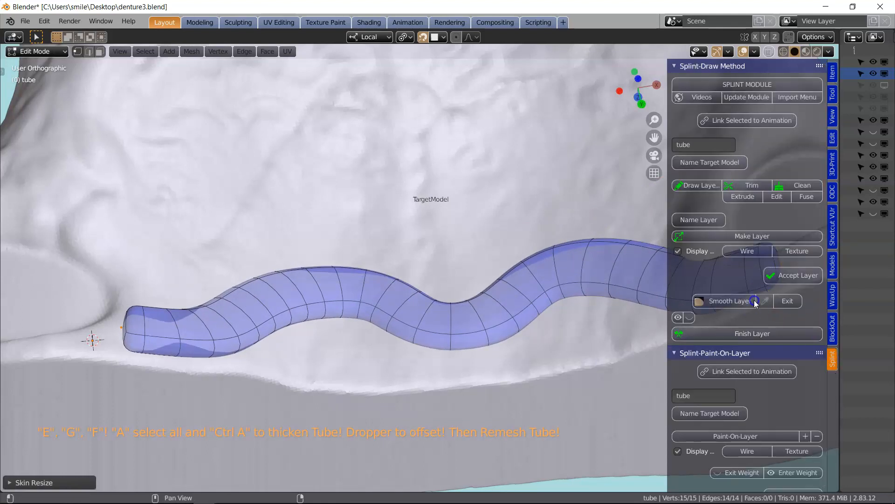
{"action": "scroll", "coordinate": [746, 296], "scroll_direction": "down", "scroll_amount": 5}
{"action": "scroll", "coordinate": [733, 289], "scroll_direction": "down", "scroll_amount": 4}
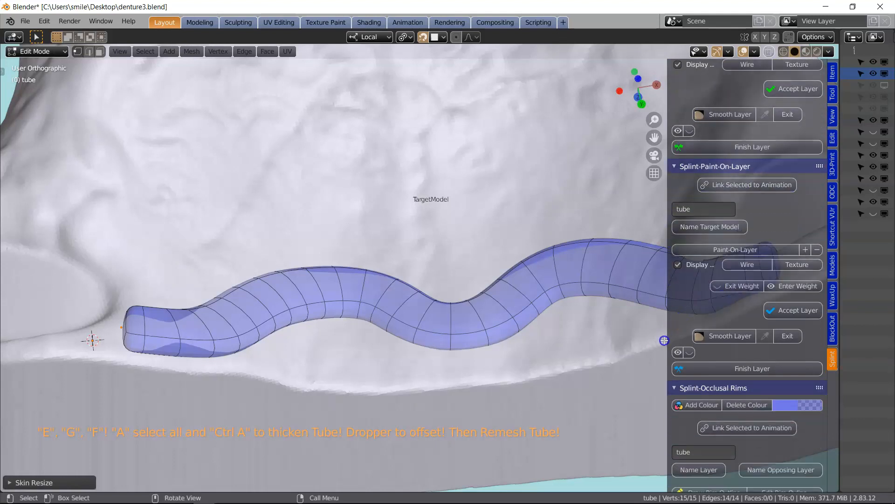
{"action": "scroll", "coordinate": [720, 311], "scroll_direction": "down", "scroll_amount": 20}
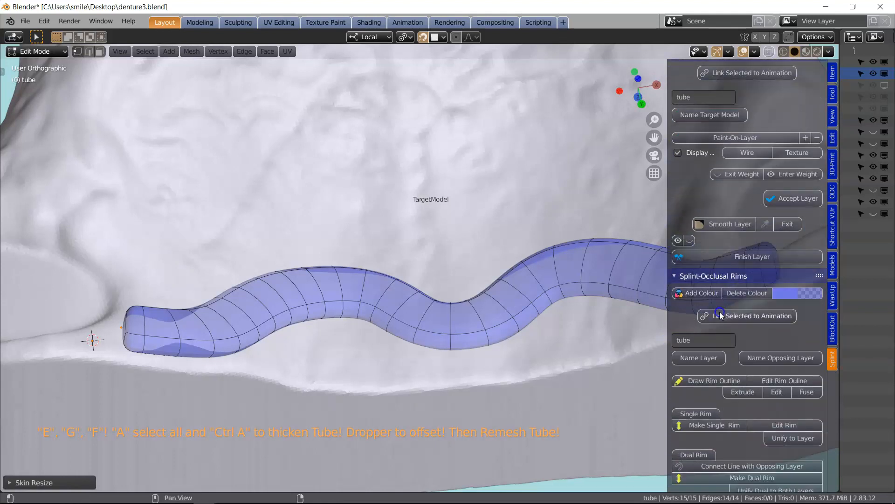
{"action": "scroll", "coordinate": [720, 312], "scroll_direction": "down", "scroll_amount": 9}
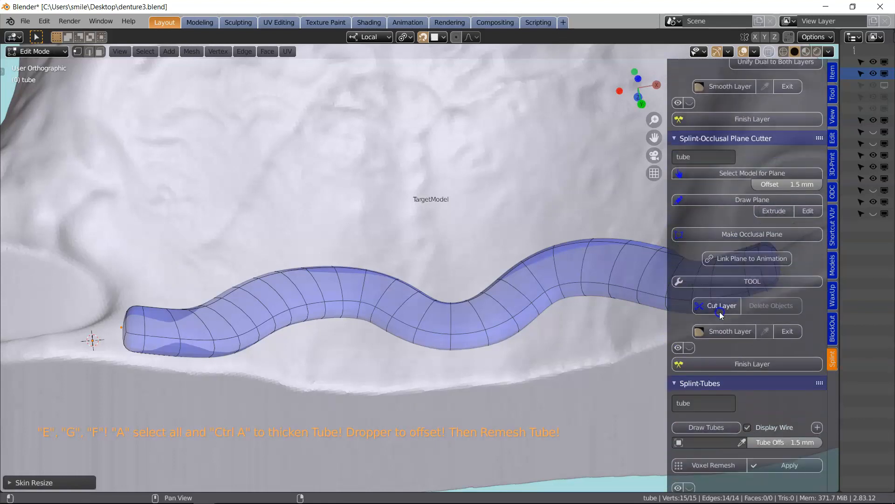
{"action": "left_click", "coordinate": [706, 319]}
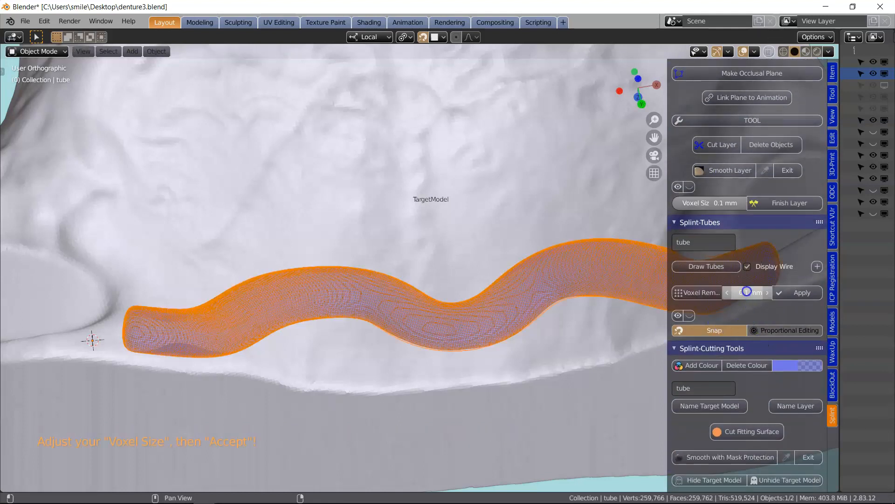
{"action": "key", "text": "Return"}
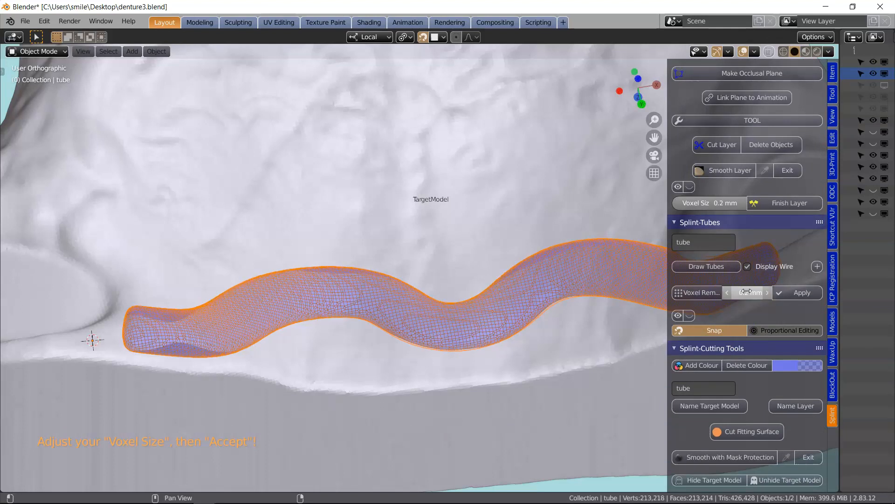
{"action": "left_click", "coordinate": [802, 292]}
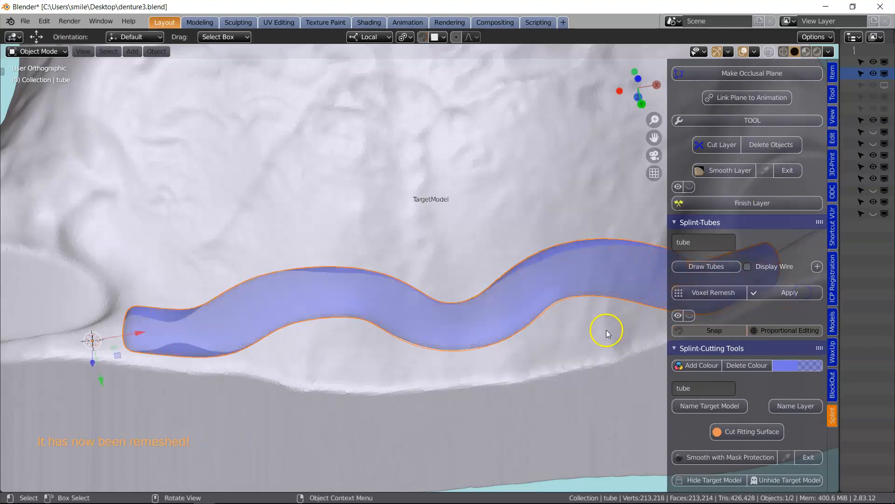
- Cut TargetModel with the tube by picking the tube as the cutting object and applying the cut
{"action": "scroll", "coordinate": [589, 329], "scroll_direction": "down", "scroll_amount": 2}
{"action": "scroll", "coordinate": [800, 399], "scroll_direction": "down", "scroll_amount": 5}
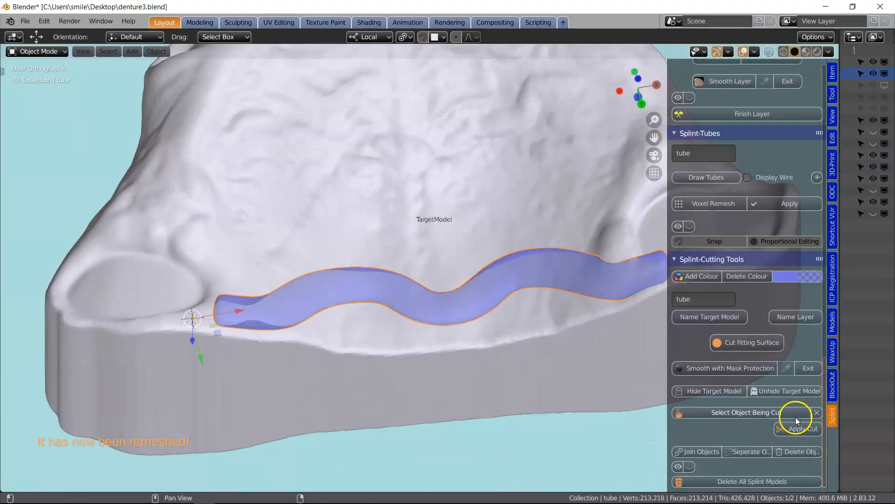
{"action": "left_click", "coordinate": [482, 367]}
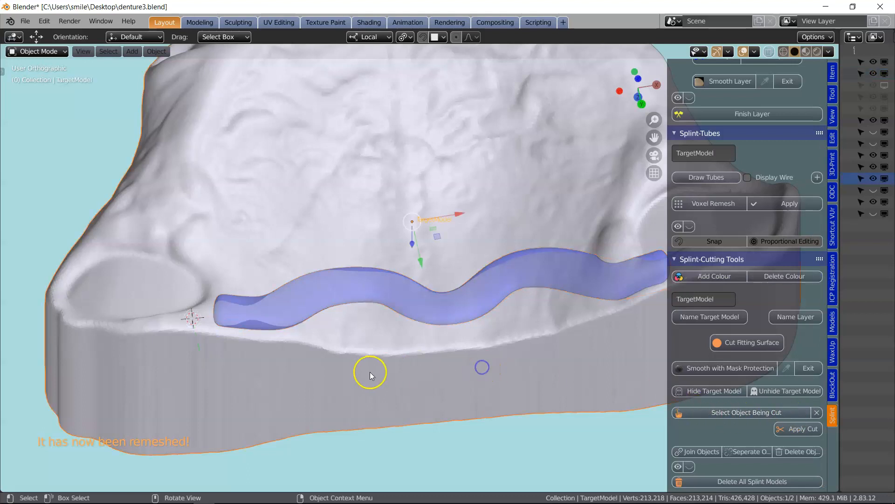
{"action": "left_click", "coordinate": [749, 413]}
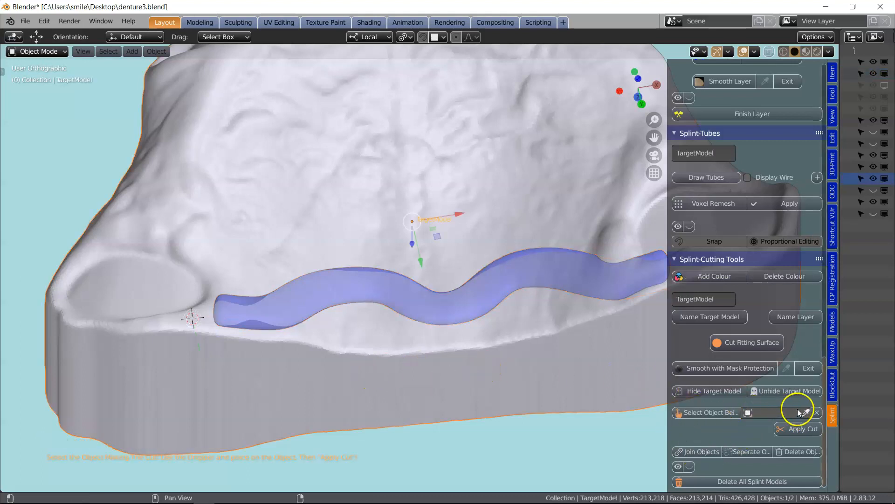
{"action": "left_click", "coordinate": [563, 358]}
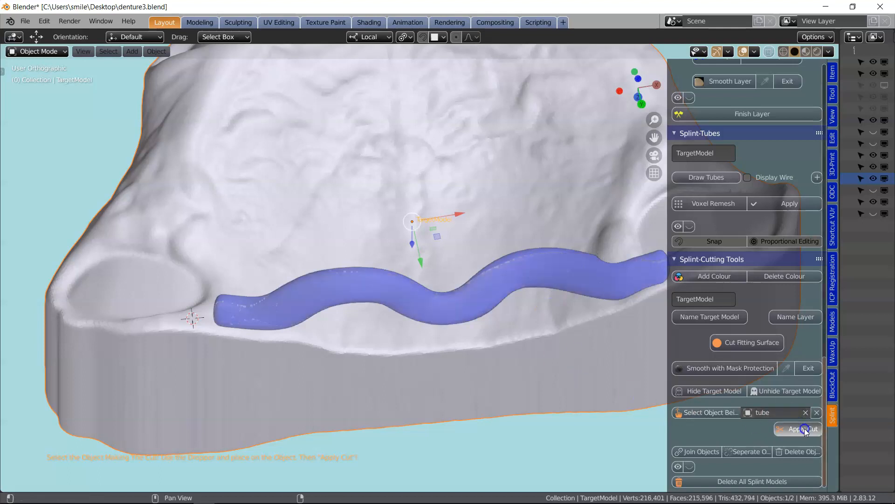
- Delete the blue tube from the cut model
{"action": "left_click", "coordinate": [368, 281]}
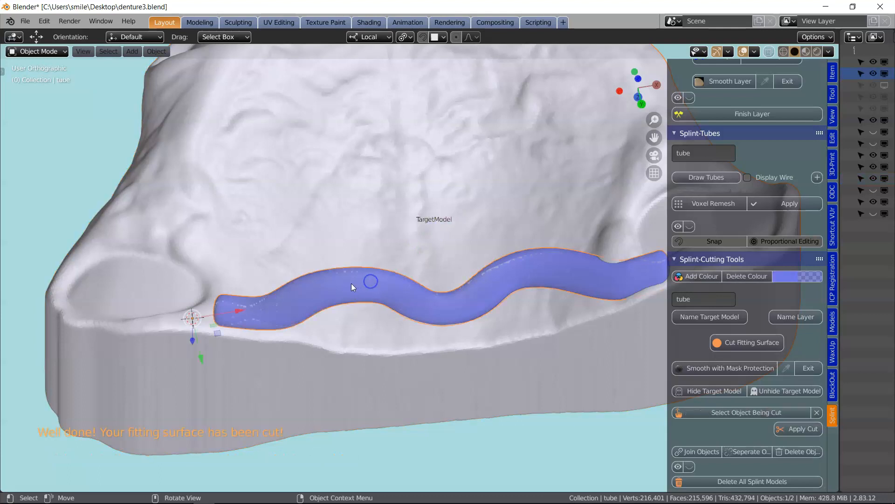
{"action": "key", "text": "x"}
{"action": "left_click", "coordinate": [340, 285]}
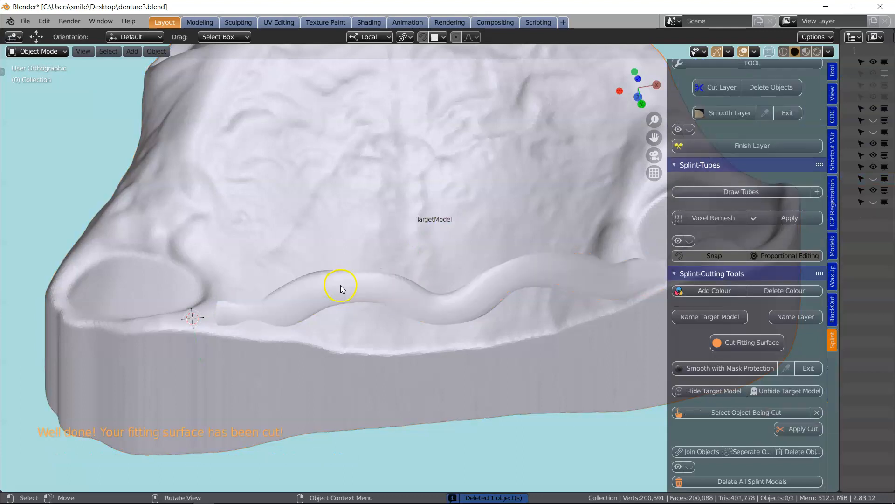
- Sculpt TargetModel with the Simplify brush to smooth the first part of the groove cut across the palate
{"action": "left_click", "coordinate": [833, 251]}
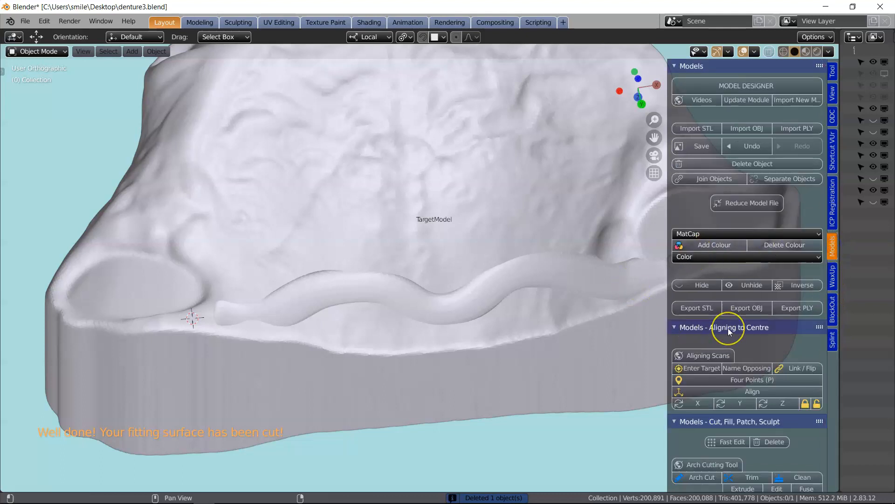
{"action": "scroll", "coordinate": [727, 329], "scroll_direction": "down", "scroll_amount": 6}
{"action": "left_click", "coordinate": [419, 330]}
{"action": "scroll", "coordinate": [792, 351], "scroll_direction": "down", "scroll_amount": 9}
{"action": "scroll", "coordinate": [793, 355], "scroll_direction": "down", "scroll_amount": 7}
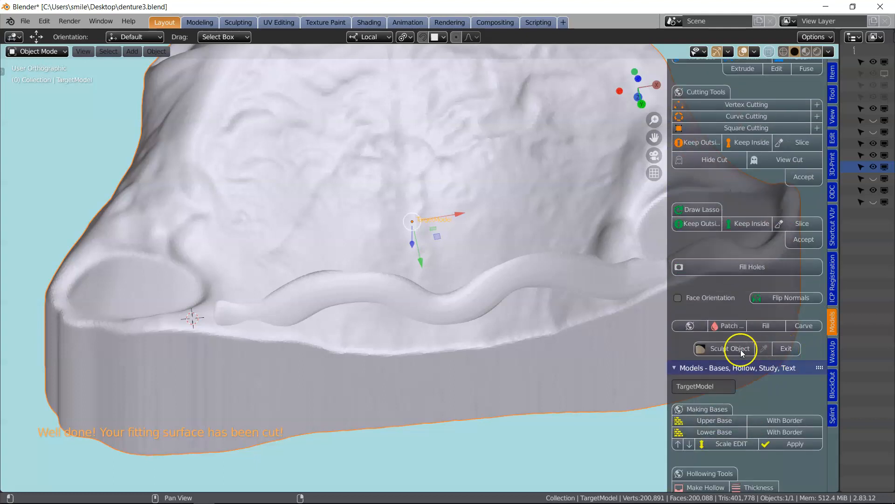
{"action": "scroll", "coordinate": [246, 284], "scroll_direction": "up", "scroll_amount": 5}
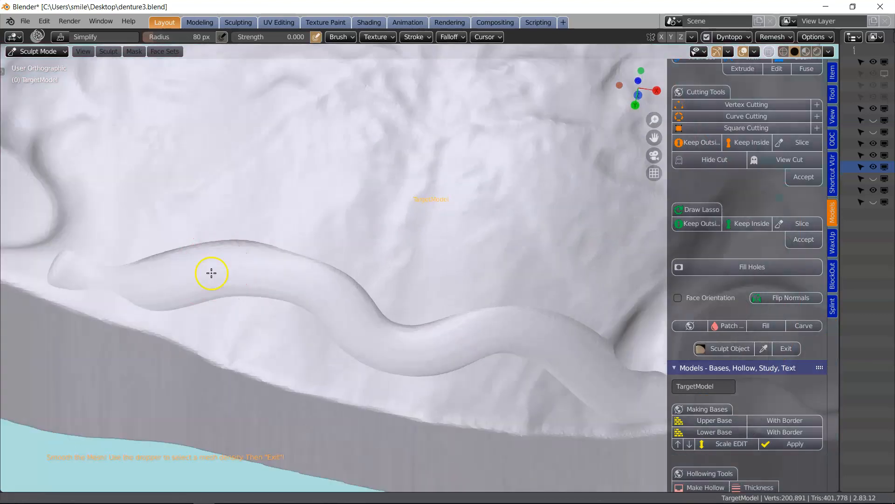
{"action": "scroll", "coordinate": [211, 273], "scroll_direction": "down", "scroll_amount": 3}
{"action": "mouse_move", "coordinate": [180, 295]}
{"action": "left_mouse_down"}
{"action": "mouse_move", "coordinate": [378, 296]}
{"action": "mouse_move", "coordinate": [184, 312]}
{"action": "mouse_move", "coordinate": [466, 323]}
{"action": "mouse_move", "coordinate": [582, 386]}
{"action": "mouse_move", "coordinate": [537, 334]}
{"action": "left_mouse_up"}
{"action": "middle_click_drag", "start_coordinate": [537, 333], "coordinate": [250, 320], "text": "shift"}
{"action": "mouse_move", "coordinate": [250, 320]}
{"action": "left_mouse_down"}
{"action": "mouse_move", "coordinate": [353, 346]}
{"action": "mouse_move", "coordinate": [480, 405]}
{"action": "mouse_move", "coordinate": [400, 356]}
{"action": "mouse_move", "coordinate": [488, 392]}
{"action": "mouse_move", "coordinate": [482, 404]}
{"action": "mouse_move", "coordinate": [424, 390]}
{"action": "left_mouse_up"}
- Smooth the rest of the palatal groove towards its far end, rework its starting part and exit sculpting
{"action": "middle_click_drag", "start_coordinate": [425, 390], "coordinate": [478, 380]}
{"action": "mouse_move", "coordinate": [478, 380]}
{"action": "left_mouse_down"}
{"action": "mouse_move", "coordinate": [544, 313]}
{"action": "mouse_move", "coordinate": [603, 294]}
{"action": "left_mouse_up"}
{"action": "mouse_move", "coordinate": [603, 294]}
{"action": "middle_mouse_down"}
{"action": "mouse_move", "coordinate": [468, 332]}
{"action": "mouse_move", "coordinate": [582, 214]}
{"action": "mouse_move", "coordinate": [582, 266]}
{"action": "mouse_move", "coordinate": [313, 394]}
{"action": "mouse_move", "coordinate": [382, 410]}
{"action": "mouse_move", "coordinate": [316, 378]}
{"action": "mouse_move", "coordinate": [357, 355]}
{"action": "middle_mouse_up"}
{"action": "scroll", "coordinate": [381, 410], "scroll_direction": "up", "scroll_amount": 3}
{"action": "mouse_move", "coordinate": [394, 260]}
{"action": "left_mouse_down"}
{"action": "mouse_move", "coordinate": [341, 256]}
{"action": "mouse_move", "coordinate": [238, 303]}
{"action": "mouse_move", "coordinate": [513, 336]}
{"action": "left_mouse_up"}
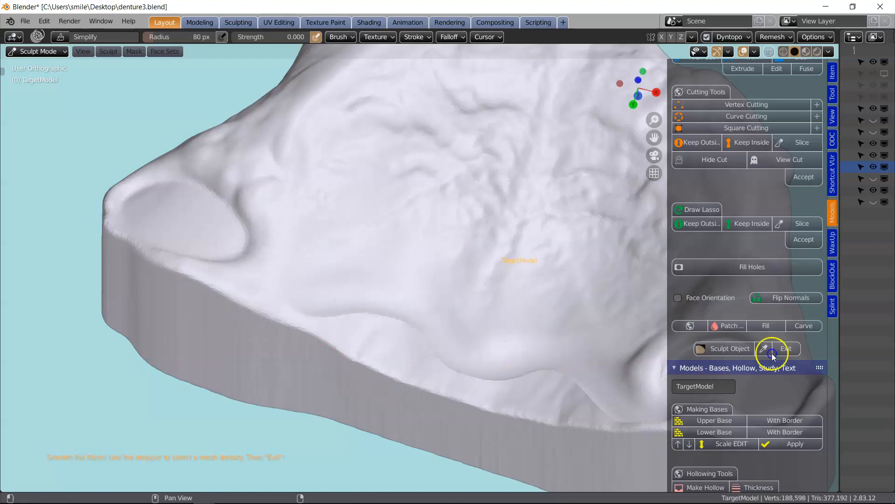
{"action": "left_click", "coordinate": [788, 348]}
- Start a Draw Layer outline at the inner corner of the molar socket and extend it along the palate's rear edge
{"action": "scroll", "coordinate": [332, 303], "scroll_direction": "down", "scroll_amount": 4}
{"action": "mouse_move", "coordinate": [332, 306]}
{"action": "middle_mouse_down"}
{"action": "mouse_move", "coordinate": [343, 313]}
{"action": "mouse_move", "coordinate": [390, 292]}
{"action": "middle_mouse_up"}
{"action": "scroll", "coordinate": [390, 292], "scroll_direction": "up", "scroll_amount": 5}
{"action": "mouse_move", "coordinate": [368, 322]}
{"action": "middle_mouse_down", "text": "shift"}
{"action": "mouse_move", "coordinate": [339, 286]}
{"action": "mouse_move", "coordinate": [330, 246]}
{"action": "middle_mouse_up", "text": "shift"}
{"action": "left_click", "coordinate": [833, 414]}
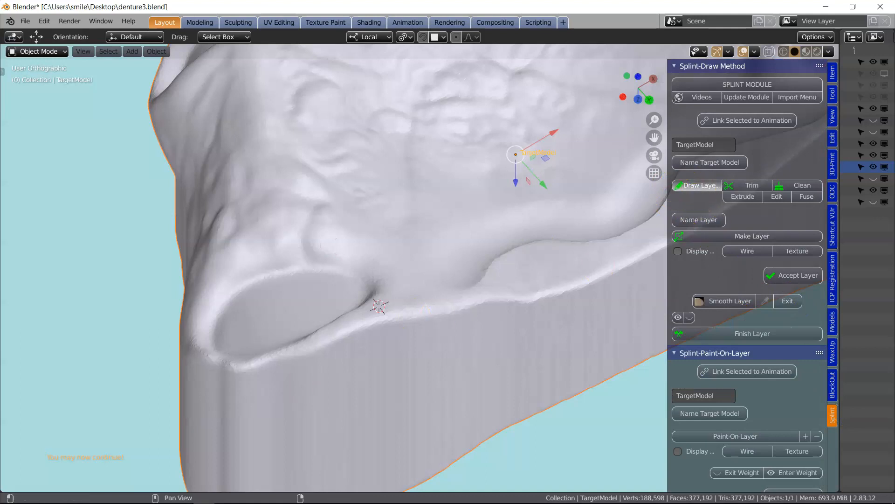
{"action": "middle_click_drag", "start_coordinate": [445, 307], "coordinate": [422, 329]}
{"action": "key", "text": "g"}
{"action": "left_click", "coordinate": [431, 279]}
{"action": "key", "text": "e"}
{"action": "left_click", "coordinate": [499, 275]}
- Extend the layer outline along the smoothed palatal groove to the opposite molar socket
{"action": "key", "text": "e"}
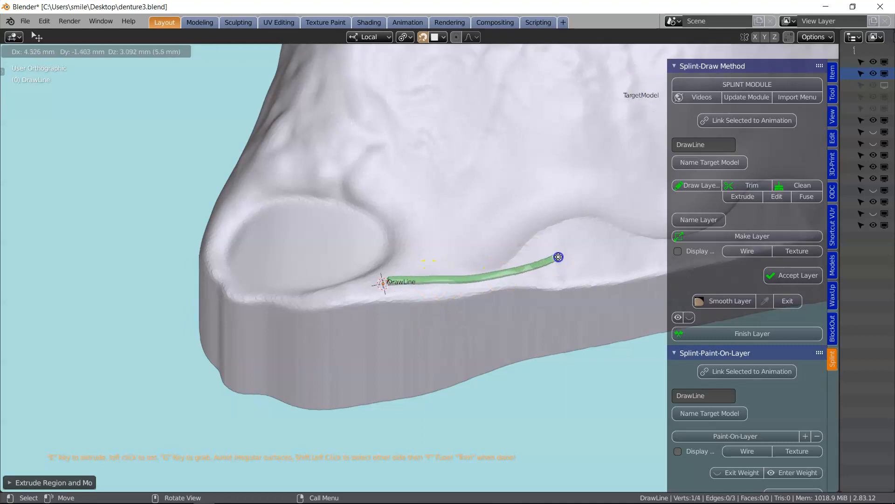
{"action": "left_click", "coordinate": [552, 241]}
{"action": "key", "text": "e"}
{"action": "left_click", "coordinate": [590, 226]}
{"action": "key", "text": "e"}
{"action": "left_click", "coordinate": [653, 254]}
{"action": "middle_click_drag", "start_coordinate": [653, 254], "coordinate": [312, 306], "text": "shift"}
{"action": "key", "text": "e"}
{"action": "left_click", "coordinate": [357, 300]}
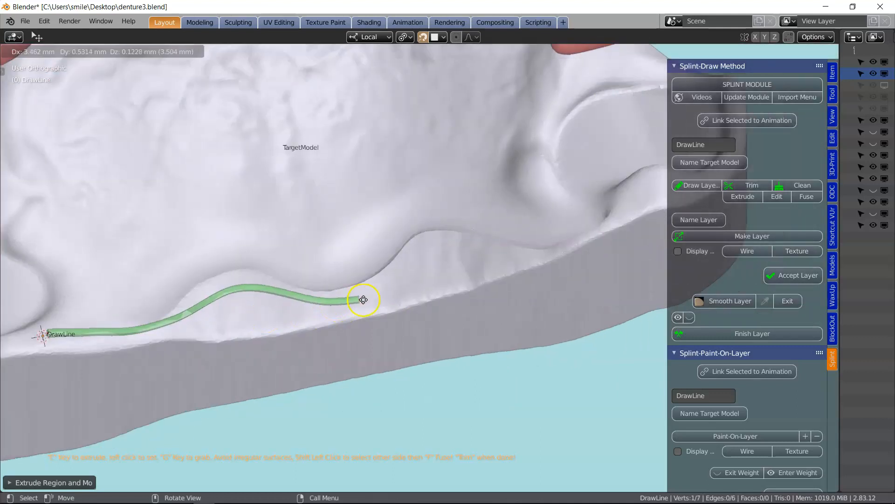
{"action": "key", "text": "e"}
{"action": "left_click", "coordinate": [647, 200]}
- Continue the layer outline around the rear edge of the opposite molar socket
{"action": "middle_click_drag", "start_coordinate": [616, 234], "coordinate": [332, 289], "text": "shift"}
{"action": "middle_click_drag", "start_coordinate": [332, 289], "coordinate": [436, 282]}
{"action": "key", "text": "e"}
{"action": "left_click", "coordinate": [430, 376]}
{"action": "key", "text": "e"}
{"action": "left_click", "coordinate": [484, 401]}
{"action": "key", "text": "e"}
{"action": "left_click", "coordinate": [547, 390]}
- Extend the layer outline forwards along the outer side of the ridge to below the first canine socket
{"action": "middle_click_drag", "start_coordinate": [586, 373], "coordinate": [265, 312], "text": "shift"}
{"action": "key", "text": "e"}
{"action": "left_click", "coordinate": [380, 373]}
{"action": "key", "text": "e"}
{"action": "left_click", "coordinate": [464, 417]}
{"action": "middle_click_drag", "start_coordinate": [504, 413], "coordinate": [302, 334], "text": "shift"}
{"action": "key", "text": "e"}
{"action": "left_click", "coordinate": [256, 343]}
{"action": "key", "text": "e"}
{"action": "left_click", "coordinate": [285, 353]}
{"action": "key", "text": "e"}
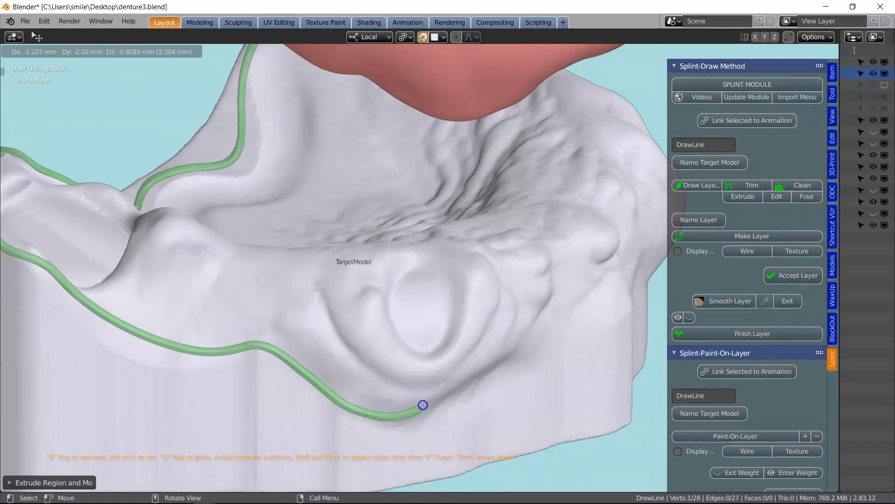
{"action": "left_click", "coordinate": [422, 405]}
- Continue the layer outline across the front of the ridge to the notch at the midline
{"action": "middle_click_drag", "start_coordinate": [422, 404], "coordinate": [309, 325]}
{"action": "key", "text": "e"}
{"action": "left_click", "coordinate": [330, 359]}
{"action": "key", "text": "e"}
{"action": "left_click", "coordinate": [486, 340]}
{"action": "key", "text": "e"}
{"action": "left_click", "coordinate": [543, 299]}
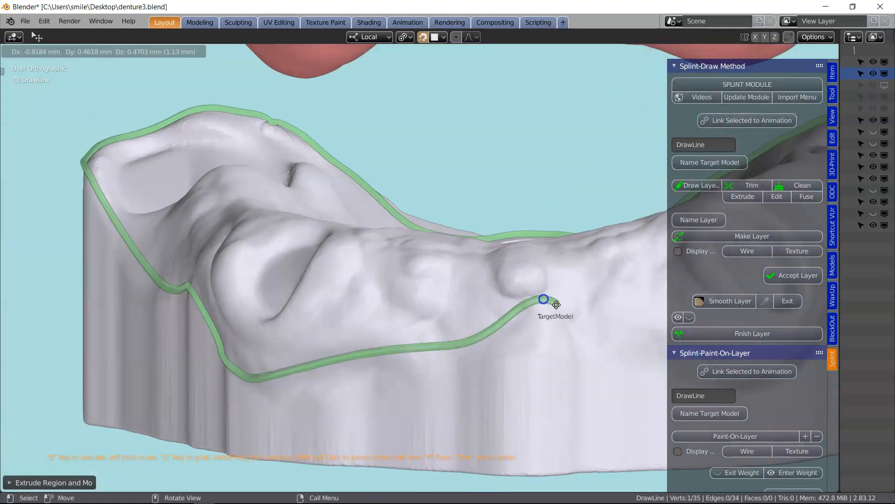
{"action": "left_click", "coordinate": [557, 304]}
- Extend the layer outline from the midline notch down to below the second canine socket
{"action": "middle_click_drag", "start_coordinate": [570, 322], "coordinate": [231, 331]}
{"action": "key", "text": "e"}
{"action": "left_click", "coordinate": [231, 332]}
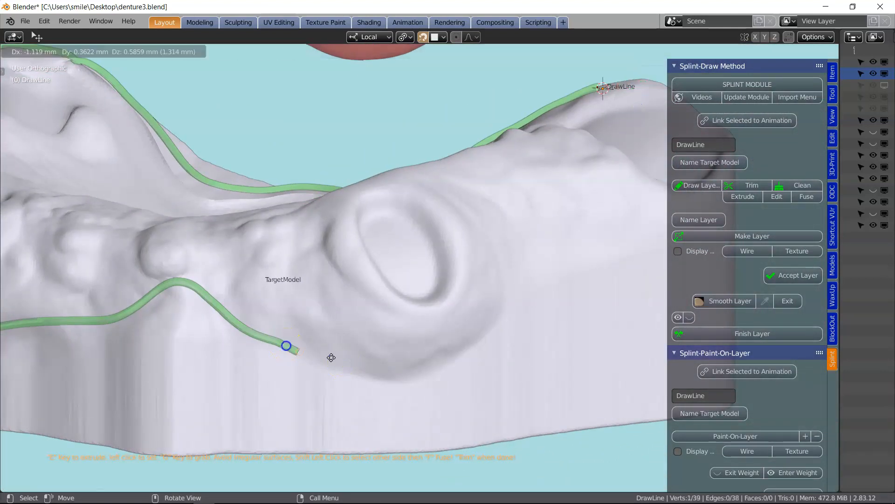
{"action": "key", "text": "e"}
{"action": "left_click", "coordinate": [336, 359]}
{"action": "key", "text": "e"}
{"action": "left_click", "coordinate": [411, 366]}
- Continue the layer outline along the outer side of the ridge to the starting molar socket
{"action": "key", "text": "e"}
{"action": "middle_click_drag", "start_coordinate": [554, 269], "coordinate": [322, 306]}
{"action": "key", "text": "e"}
{"action": "left_click", "coordinate": [354, 282]}
{"action": "key", "text": "e"}
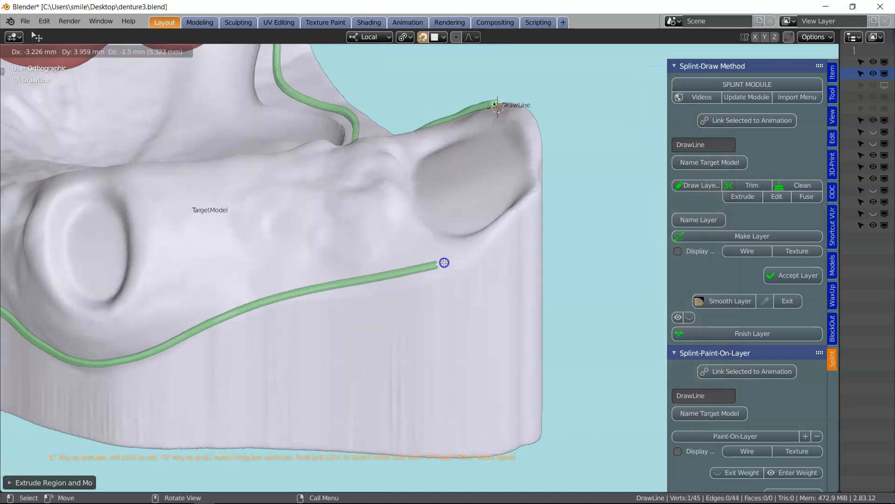
{"action": "left_click", "coordinate": [522, 200]}
- Extend the outline around the rear of the starting molar socket and close it by joining its two ends
{"action": "middle_click_drag", "start_coordinate": [521, 200], "coordinate": [116, 345]}
{"action": "key", "text": "e"}
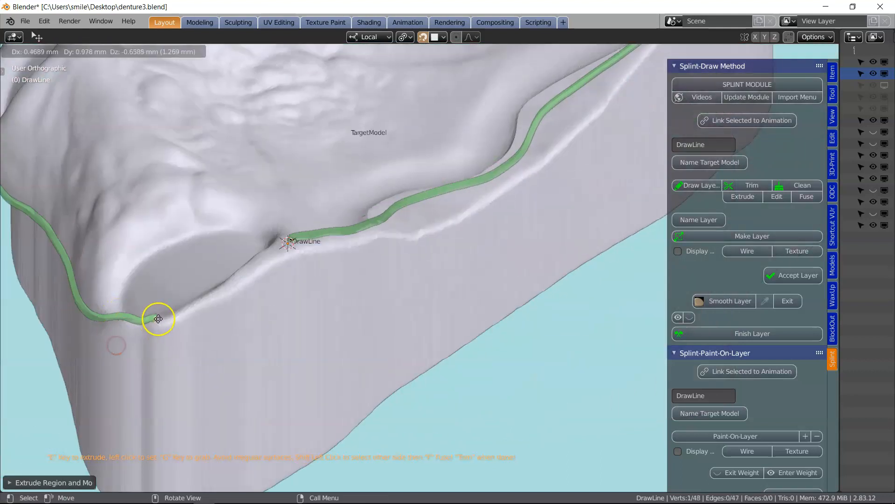
{"action": "left_click", "coordinate": [218, 294]}
{"action": "key", "text": "e"}
{"action": "left_click", "coordinate": [259, 266]}
{"action": "key", "text": "f"}
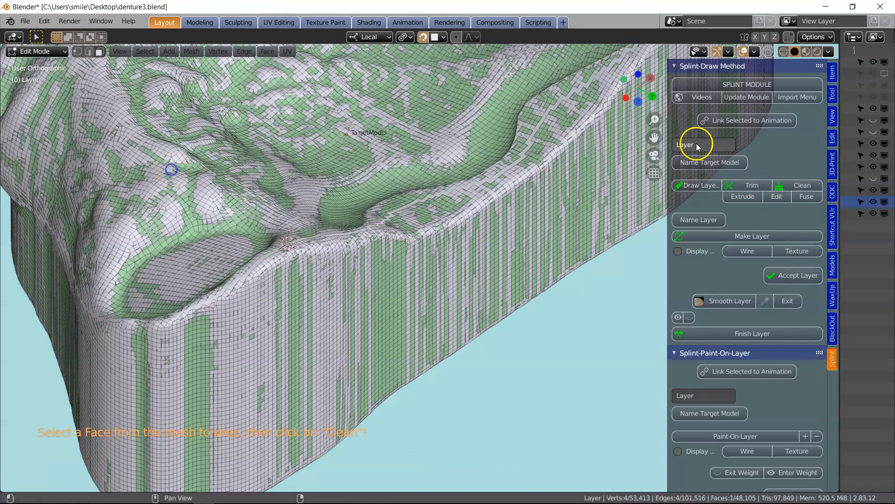
- Make the layer from the outlined region with a thickness of 5 mm and accept it
{"action": "left_click", "coordinate": [754, 236]}
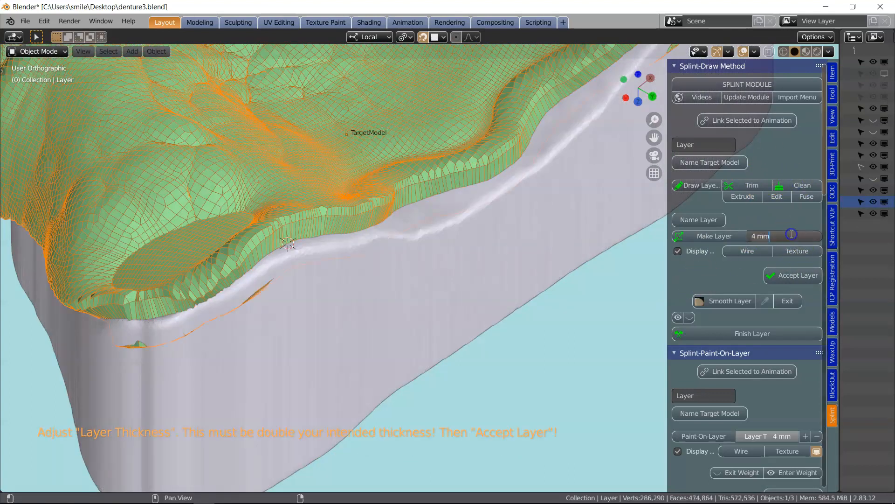
{"action": "type", "text": "5"}
{"action": "left_click", "coordinate": [745, 286]}
{"action": "left_click", "coordinate": [799, 276]}
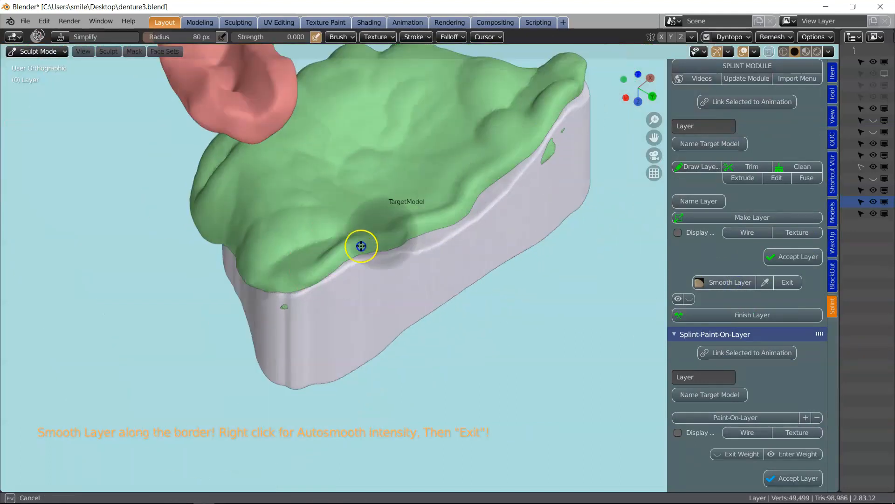
- Smooth the green layer's border around its rear edge and outer sides with the Smooth Layer brush
{"action": "mouse_move", "coordinate": [362, 246]}
{"action": "middle_mouse_down"}
{"action": "mouse_move", "coordinate": [355, 256]}
{"action": "mouse_move", "coordinate": [492, 248]}
{"action": "mouse_move", "coordinate": [363, 236]}
{"action": "mouse_move", "coordinate": [399, 196]}
{"action": "mouse_move", "coordinate": [390, 246]}
{"action": "mouse_move", "coordinate": [534, 325]}
{"action": "middle_mouse_up"}
{"action": "left_click_drag", "start_coordinate": [517, 298], "coordinate": [548, 336]}
{"action": "middle_click_drag", "start_coordinate": [268, 234], "coordinate": [373, 243]}
{"action": "left_click_drag", "start_coordinate": [298, 247], "coordinate": [339, 288]}
{"action": "left_click_drag", "start_coordinate": [201, 252], "coordinate": [142, 261]}
{"action": "middle_click_drag", "start_coordinate": [196, 280], "coordinate": [303, 280]}
{"action": "middle_click_drag", "start_coordinate": [304, 280], "coordinate": [598, 266], "text": "shift"}
{"action": "scroll", "coordinate": [578, 268], "scroll_direction": "up", "scroll_amount": 1}
{"action": "left_click_drag", "start_coordinate": [327, 285], "coordinate": [229, 287]}
{"action": "mouse_move", "coordinate": [228, 287]}
{"action": "middle_mouse_down"}
{"action": "mouse_move", "coordinate": [427, 261]}
{"action": "mouse_move", "coordinate": [356, 281]}
{"action": "middle_mouse_up"}
{"action": "mouse_move", "coordinate": [519, 395]}
{"action": "middle_mouse_down"}
{"action": "mouse_move", "coordinate": [467, 312]}
{"action": "mouse_move", "coordinate": [357, 303]}
{"action": "mouse_move", "coordinate": [300, 280]}
{"action": "middle_mouse_up"}
{"action": "left_click_drag", "start_coordinate": [300, 280], "coordinate": [545, 334]}
- Finish the green layer with a voxel size of 0.4 mm
{"action": "middle_click_drag", "start_coordinate": [546, 333], "coordinate": [227, 267]}
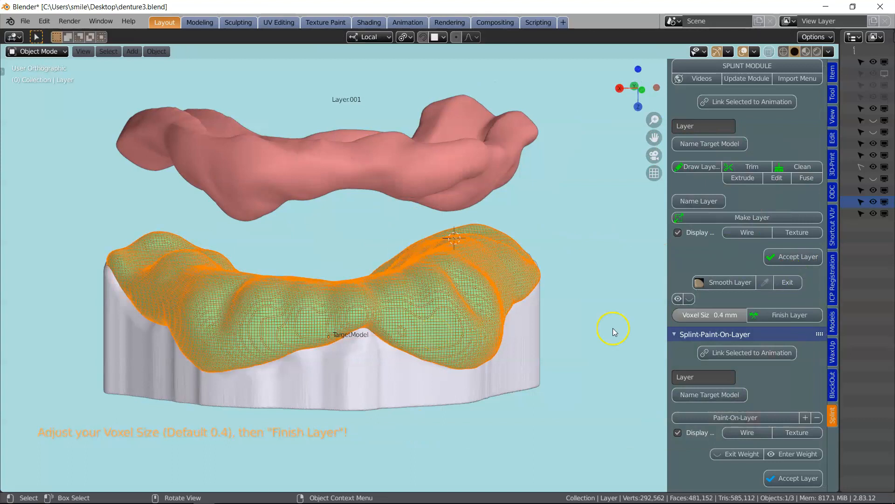
{"action": "left_click", "coordinate": [763, 316]}
{"action": "middle_click_drag", "start_coordinate": [488, 306], "coordinate": [456, 286], "text": "shift"}
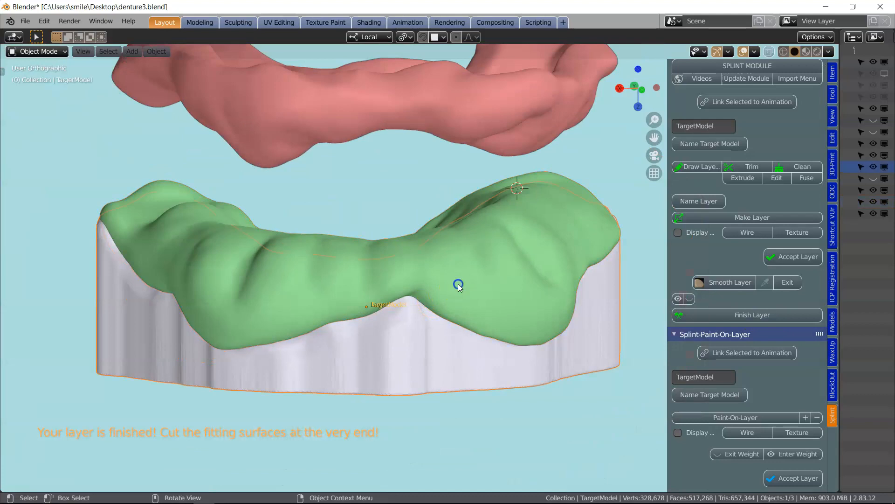
- Move the green layer's edge at the midline notch slightly towards the model's base using proportional editing
{"action": "left_click", "coordinate": [458, 286]}
{"action": "key", "text": "Tab"}
{"action": "left_click", "coordinate": [455, 37]}
{"action": "scroll", "coordinate": [396, 278], "scroll_direction": "up", "scroll_amount": 3}
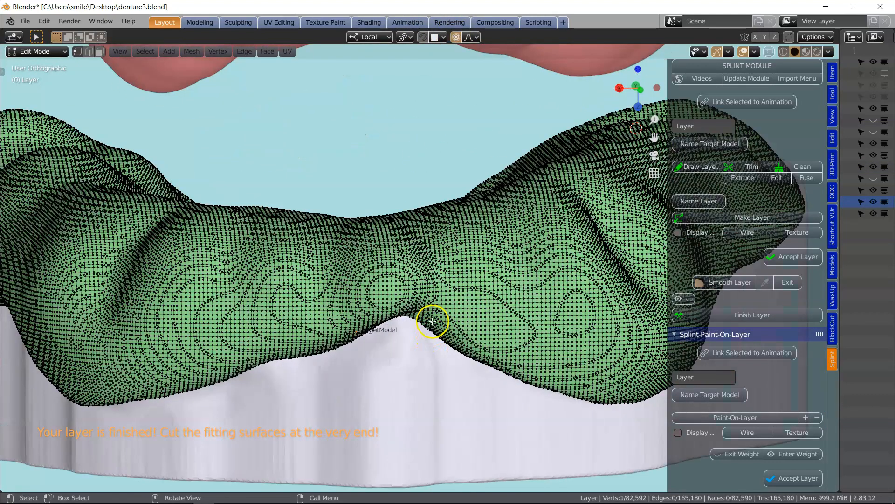
{"action": "key", "text": "g"}
{"action": "left_click", "coordinate": [432, 342]}
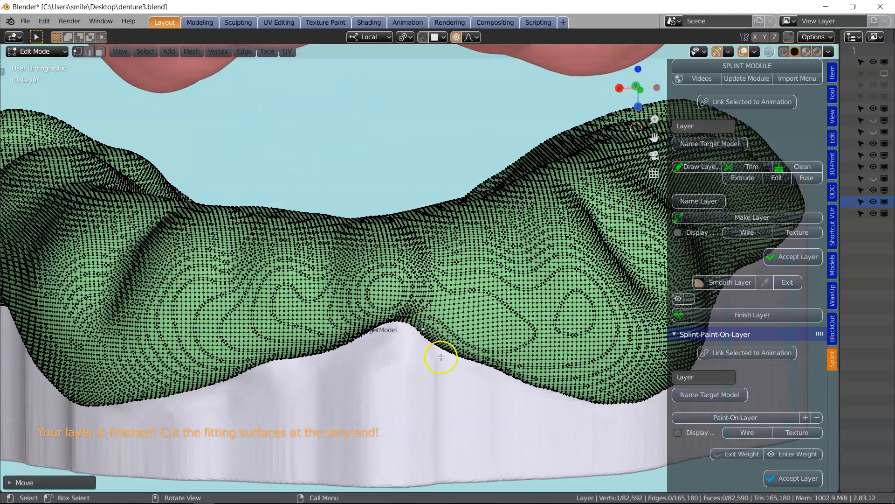
{"action": "key", "text": "Tab"}
- Link the pink layer's material to the green layer
{"action": "scroll", "coordinate": [445, 355], "scroll_direction": "down", "scroll_amount": 3}
{"action": "middle_click_drag", "start_coordinate": [438, 375], "coordinate": [323, 123]}
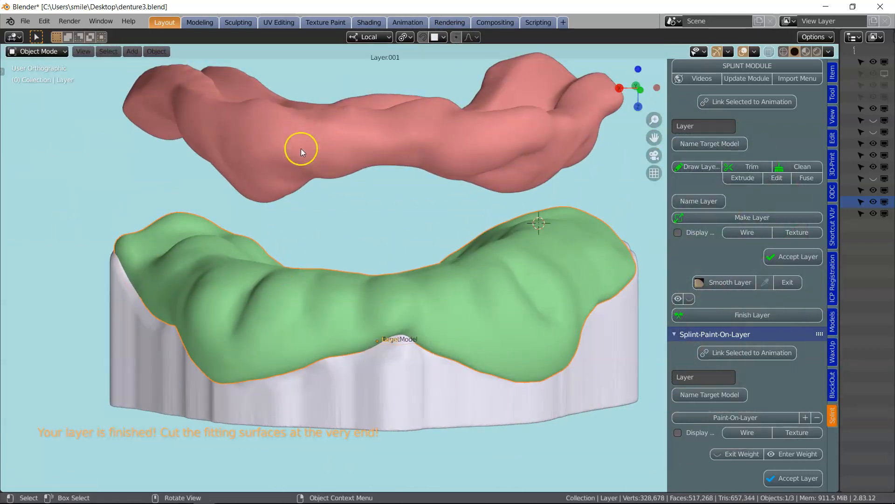
{"action": "left_click", "coordinate": [311, 127], "text": "shift"}
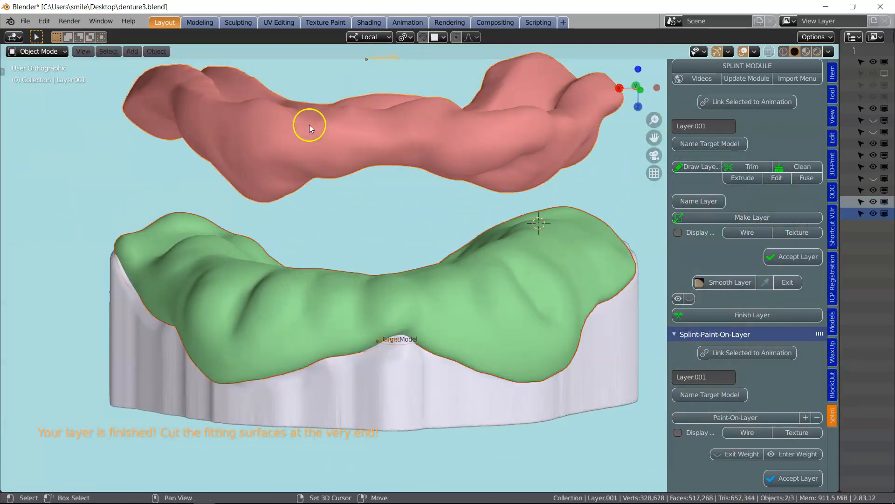
{"action": "key", "text": "ctrl+l"}
{"action": "left_click", "coordinate": [306, 194]}
- Reveal all hidden models and teeth around the two pink denture bases
{"action": "middle_click_drag", "start_coordinate": [426, 250], "coordinate": [383, 243]}
{"action": "key", "text": "alt+h"}
{"action": "scroll", "coordinate": [429, 208], "scroll_direction": "up", "scroll_amount": 3}
{"action": "middle_click_drag", "start_coordinate": [382, 246], "coordinate": [428, 226]}
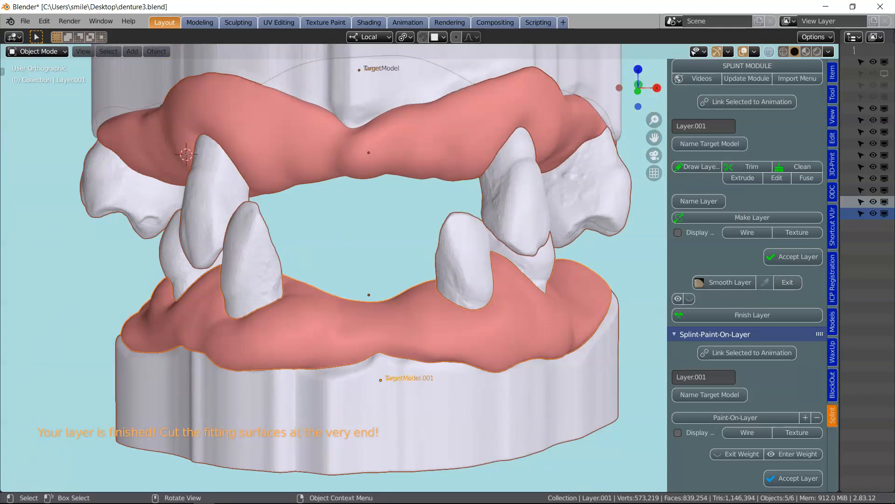
{"action": "middle_click_drag", "start_coordinate": [473, 426], "coordinate": [335, 324]}
{"action": "scroll", "coordinate": [335, 323], "scroll_direction": "down", "scroll_amount": 2}
{"action": "middle_click_drag", "start_coordinate": [401, 349], "coordinate": [409, 308], "text": "shift"}
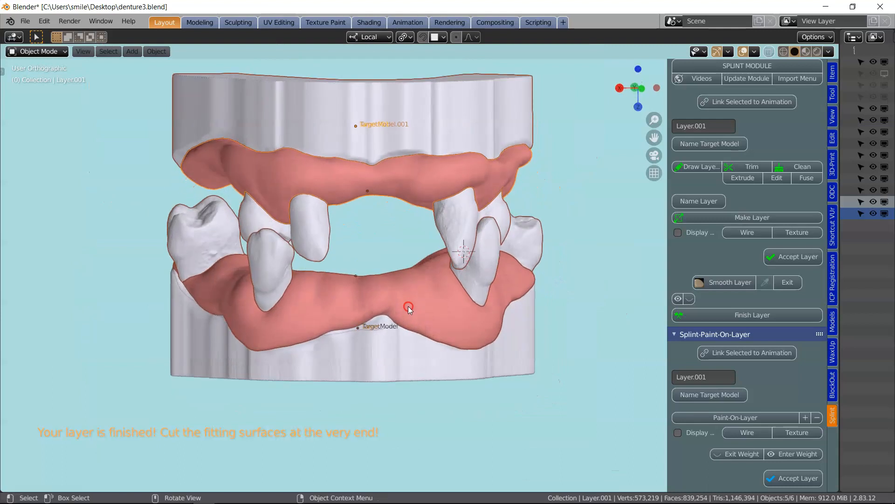
{"action": "middle_click_drag", "start_coordinate": [127, 414], "coordinate": [180, 402]}
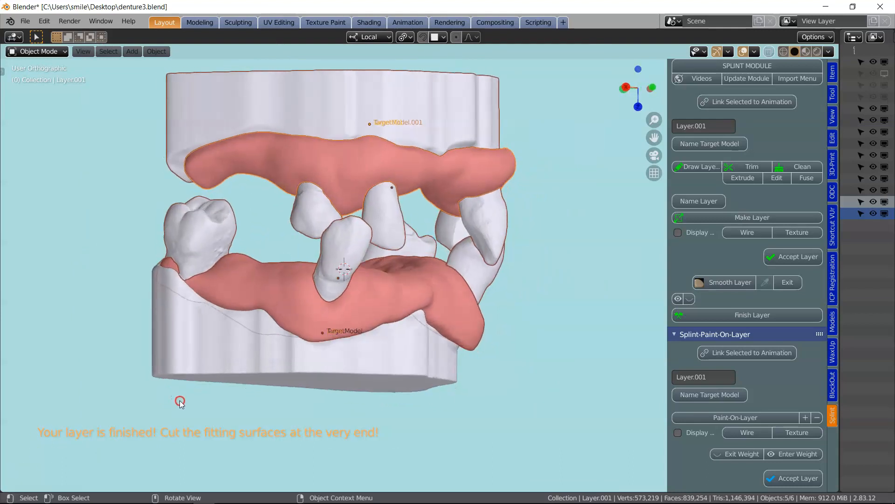